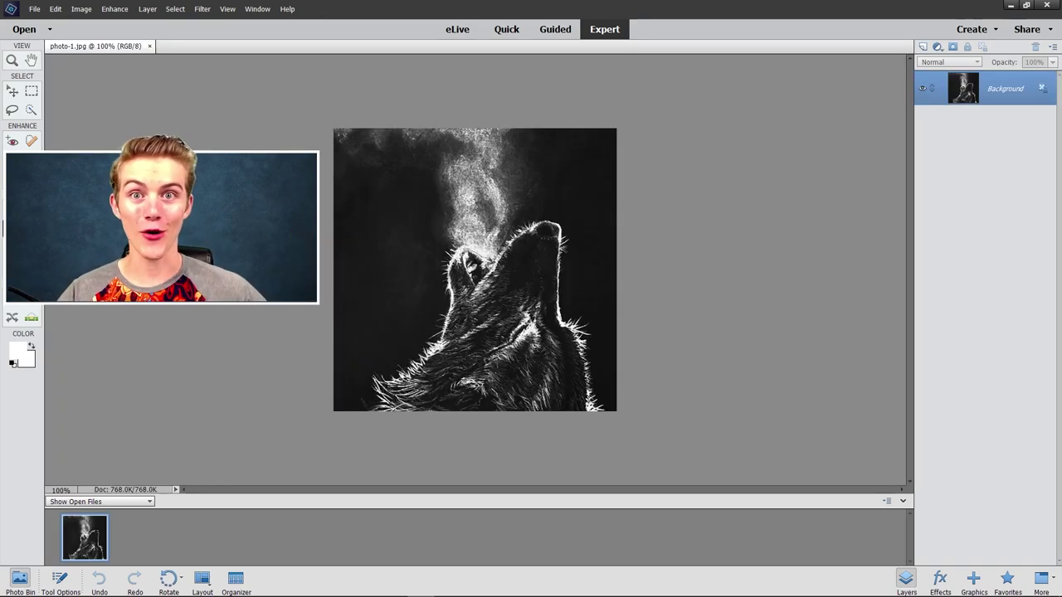
Paint the wolf's eye solid red using the Pencil tool at a size of 17 px.
click(12, 60)
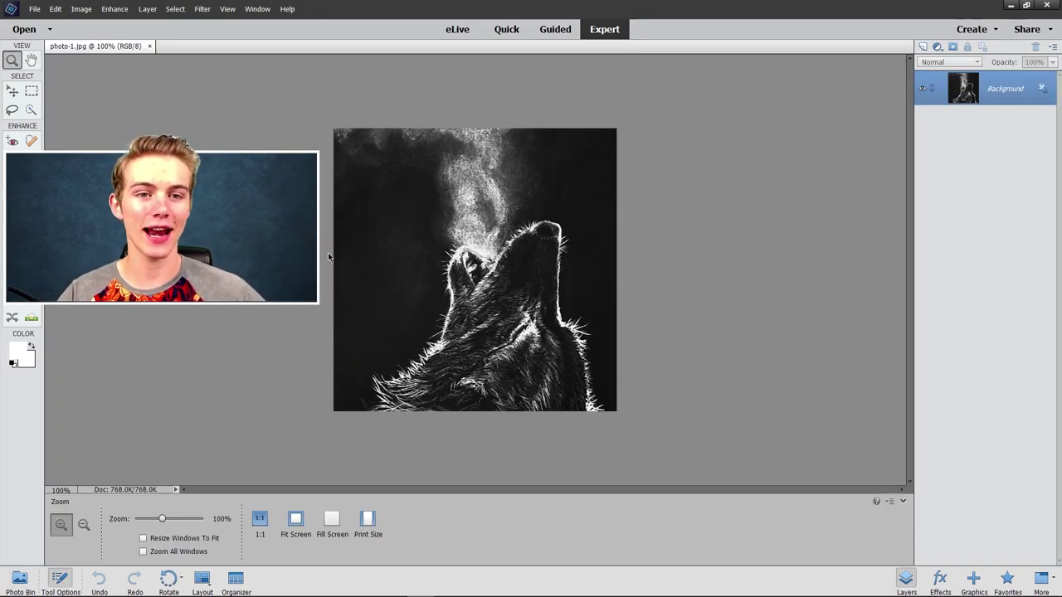
right_click(403, 279)
click(419, 283)
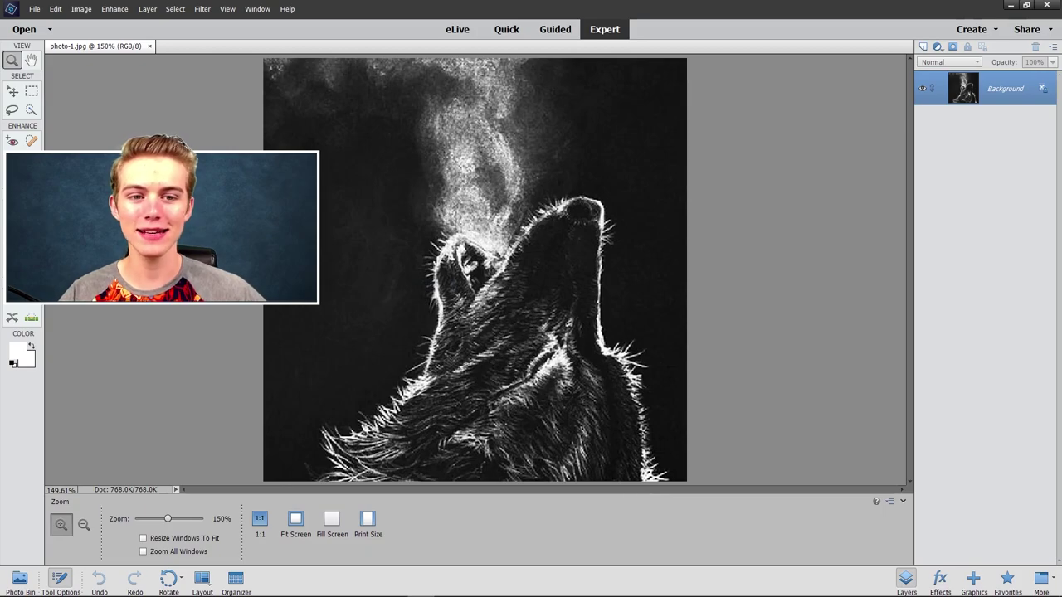
click(32, 267)
click(24, 351)
drag(358, 293, 498, 197)
click(553, 192)
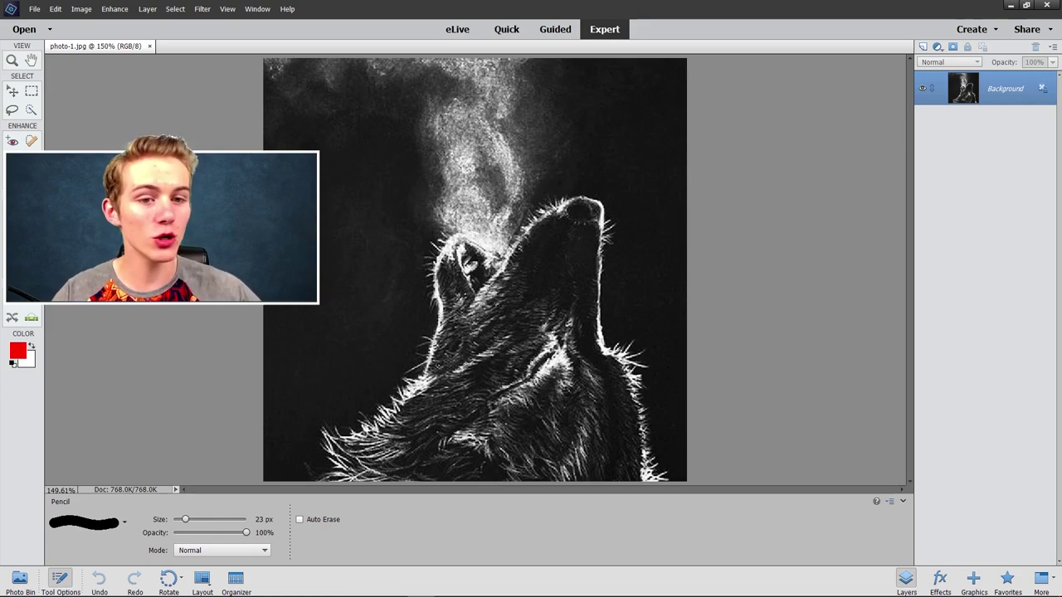
drag(187, 520, 181, 520)
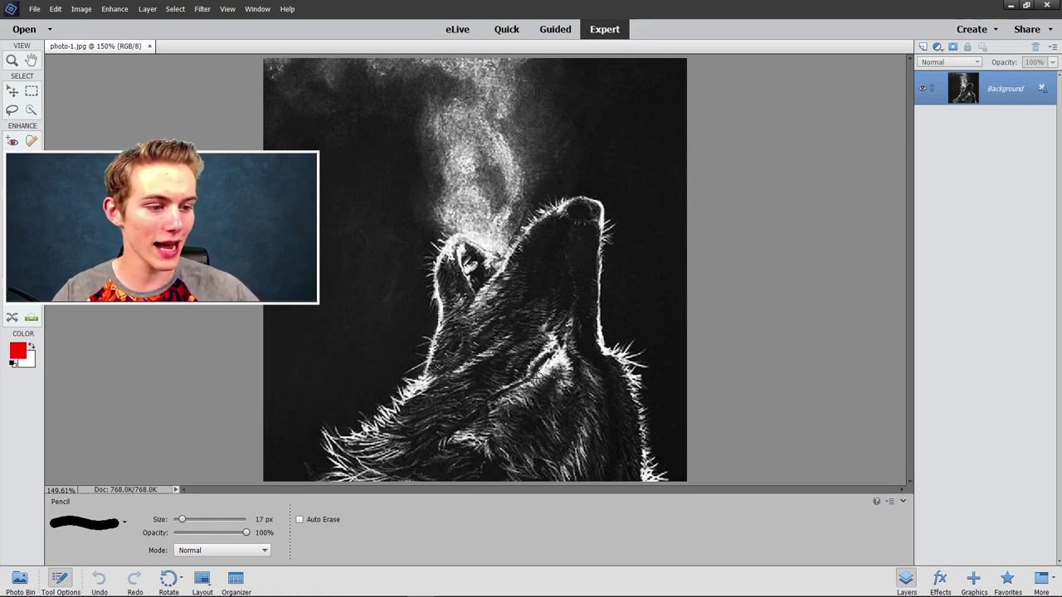
drag(532, 374, 551, 355)
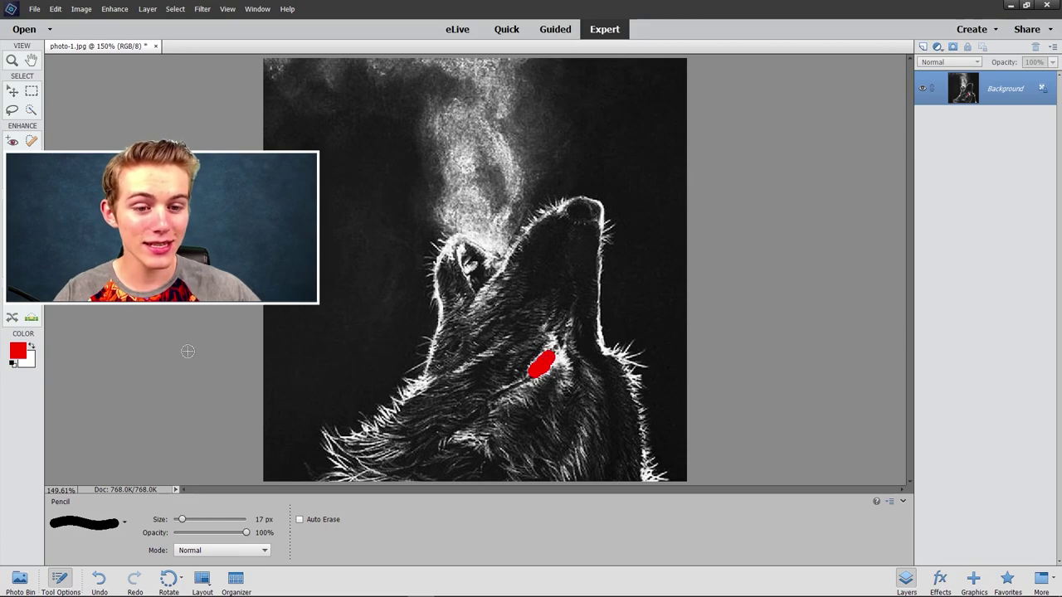
Draw a dashed red laser line from the wolf's eye up past the snout to the picture's upper edge at 8 px.
drag(181, 520, 176, 519)
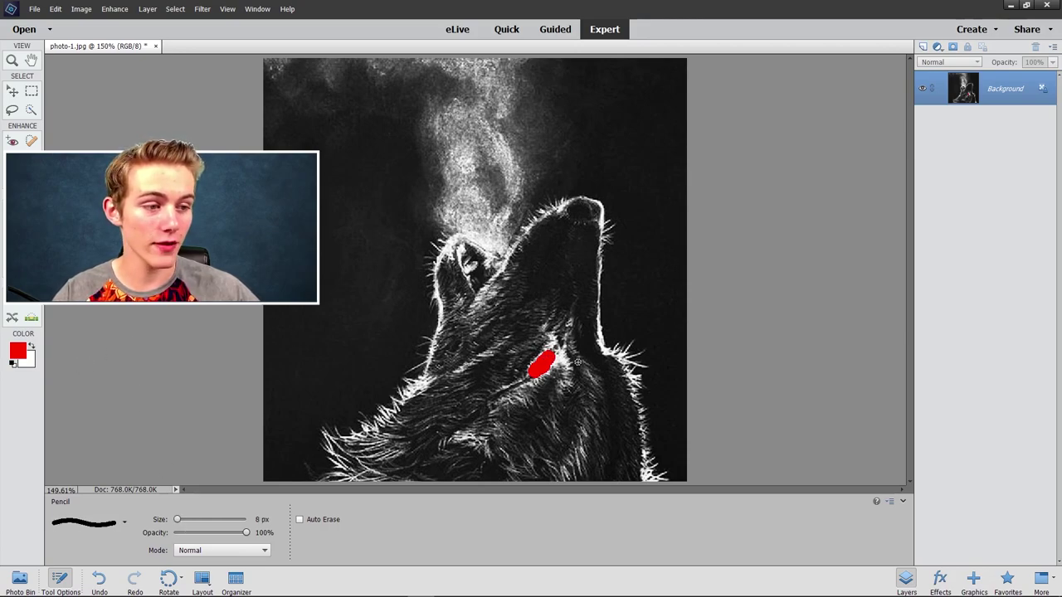
drag(543, 341, 573, 202)
drag(584, 160, 612, 104)
drag(623, 73, 630, 57)
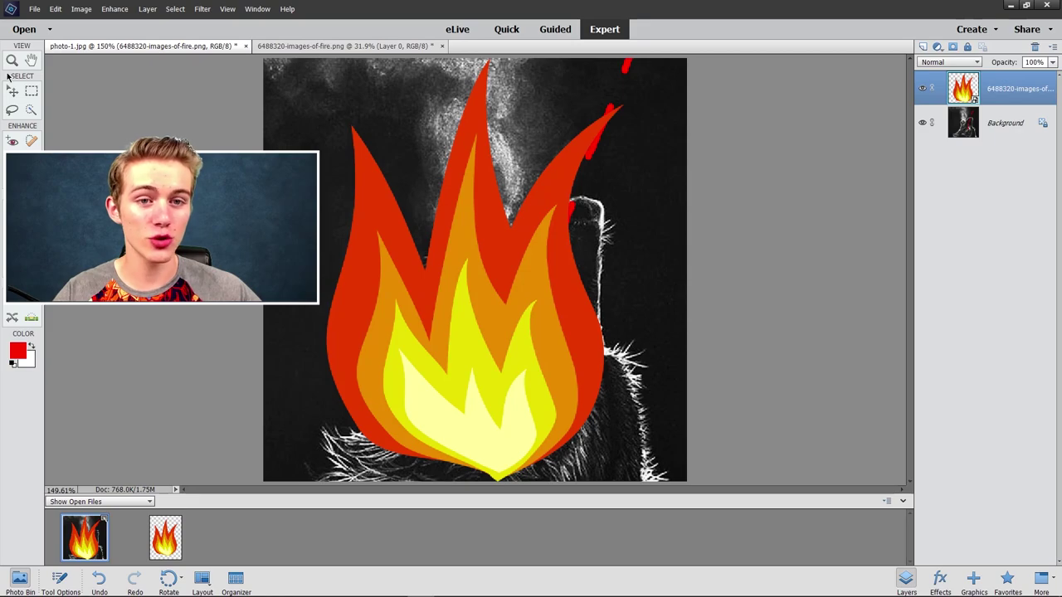
Shrink the flame graphic and place it directly above the wolf's ear.
click(12, 91)
drag(625, 483, 429, 224)
drag(378, 196, 480, 224)
click(500, 260)
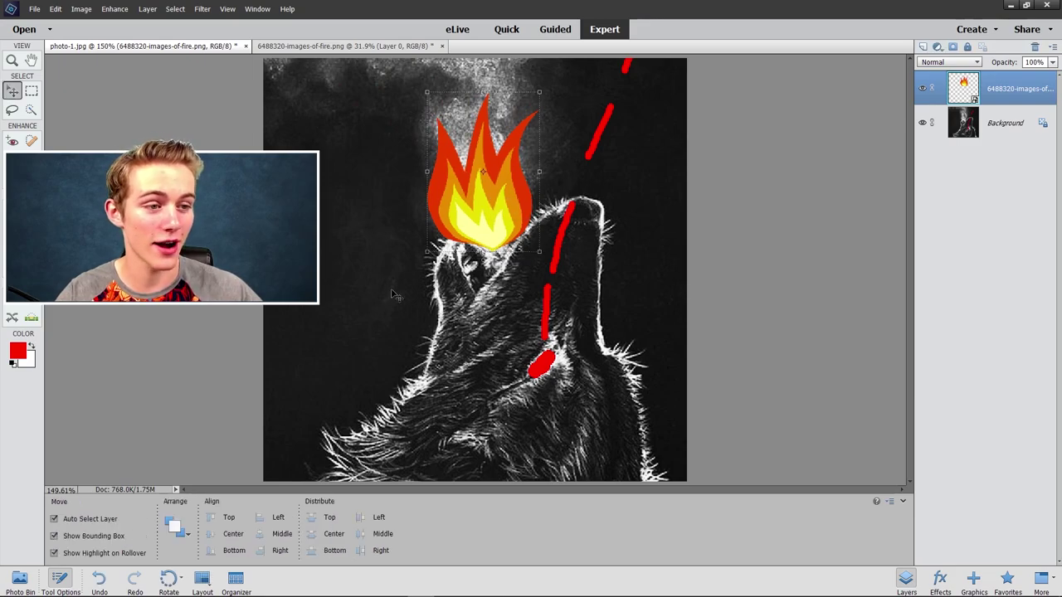
Add a second copy of the flame image to the wolf picture, narrow it, and reduce its height to about 62%.
click(20, 578)
drag(163, 544, 430, 303)
drag(623, 269, 501, 313)
click(460, 478)
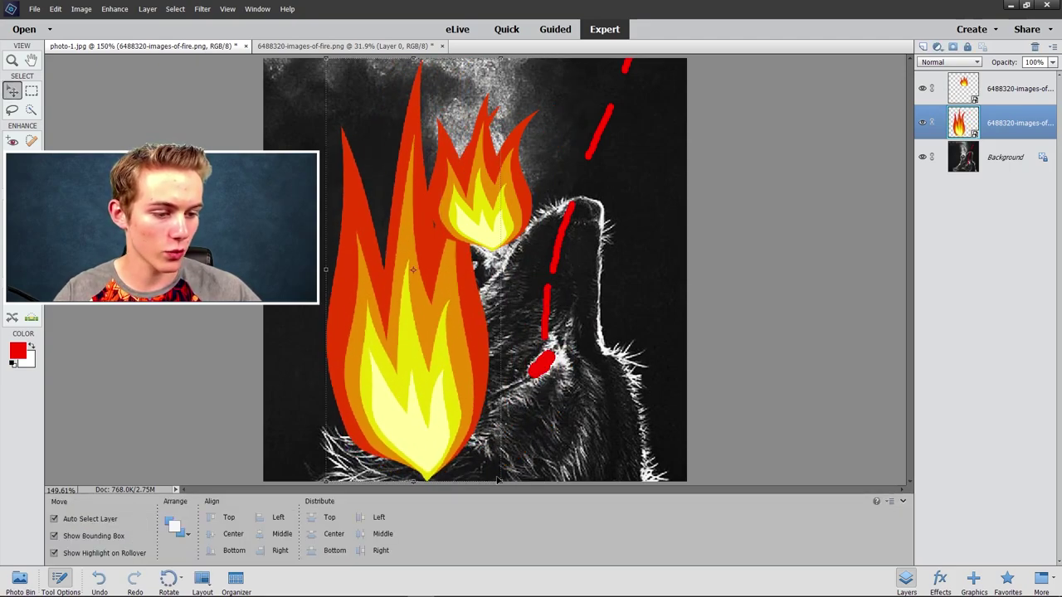
drag(413, 480, 413, 323)
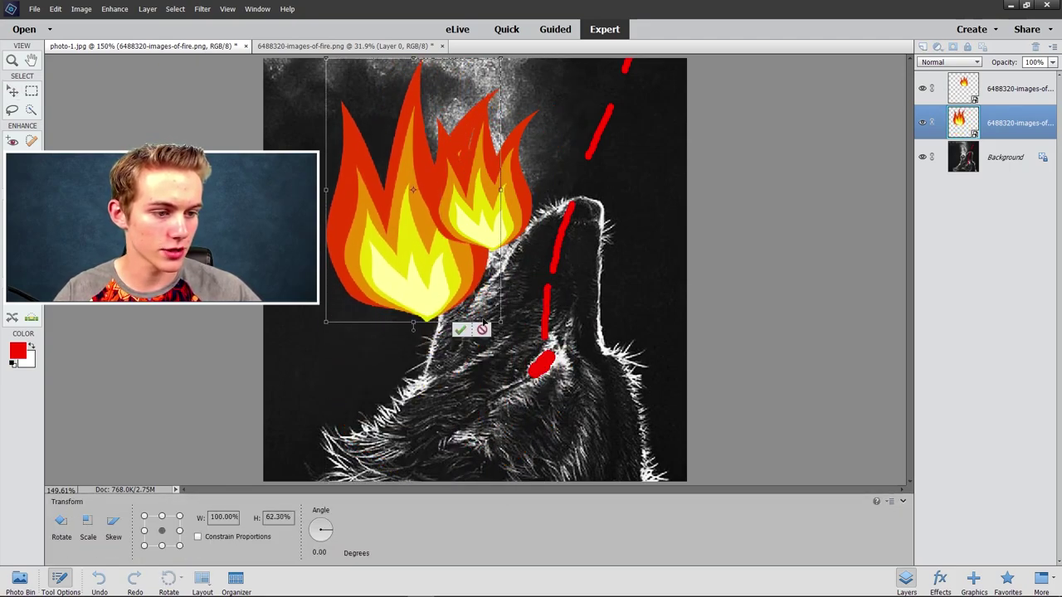
click(461, 331)
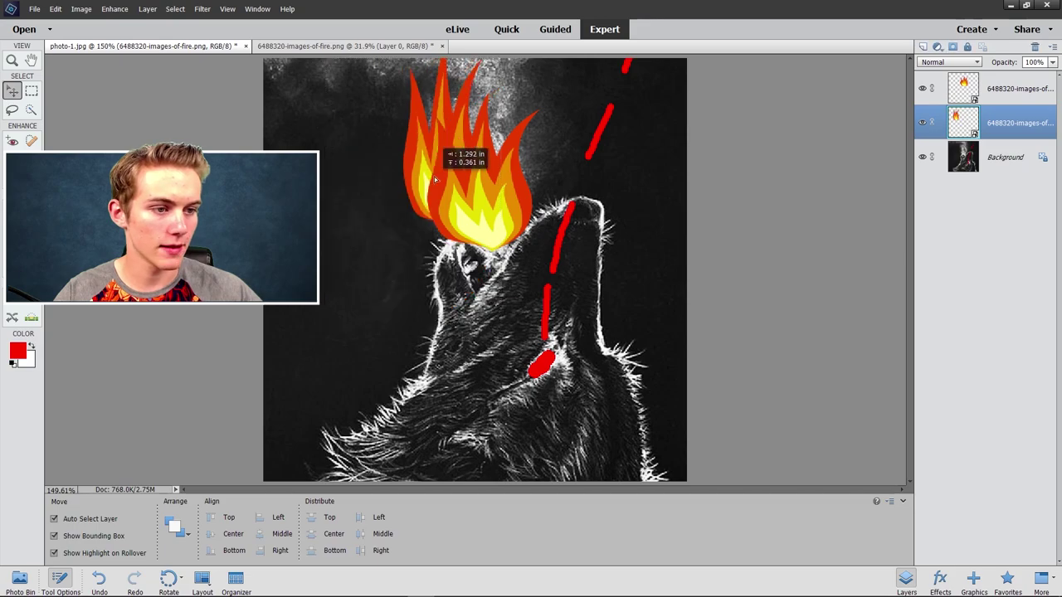
Move the second flame behind the upper-left part of the first one and rotate it about -9.5°.
drag(428, 164, 437, 162)
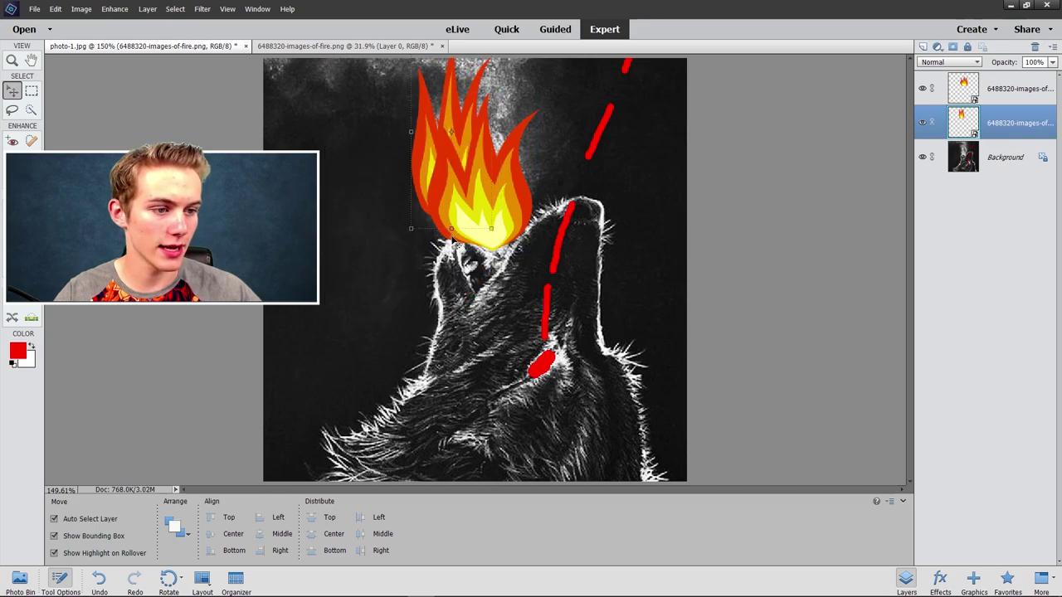
drag(453, 241, 471, 240)
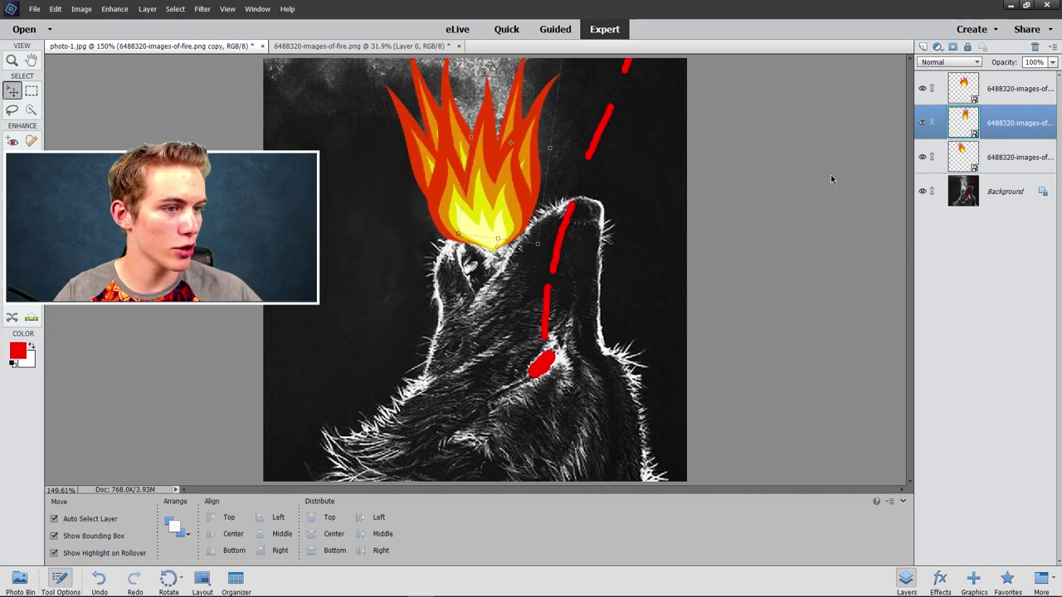
right_click(998, 127)
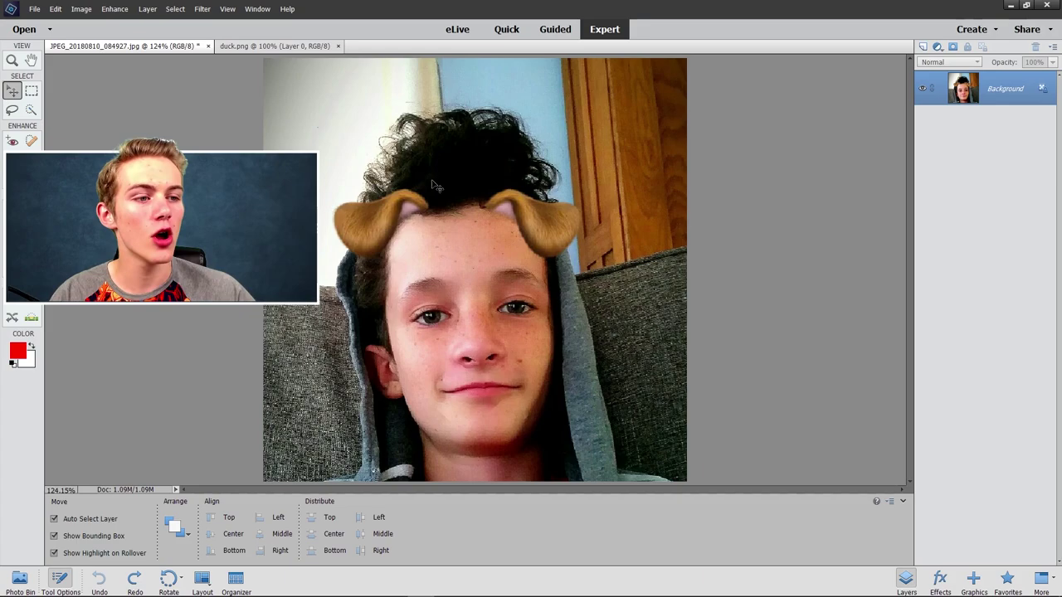
Add the duck image to the portrait and scale it down to about 48%.
click(19, 578)
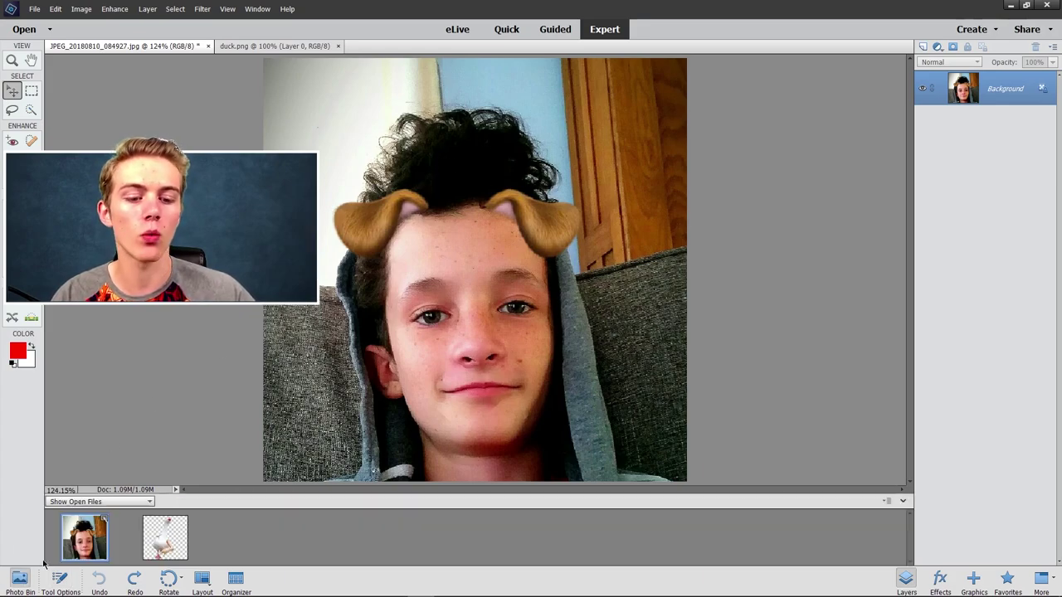
drag(165, 537, 348, 318)
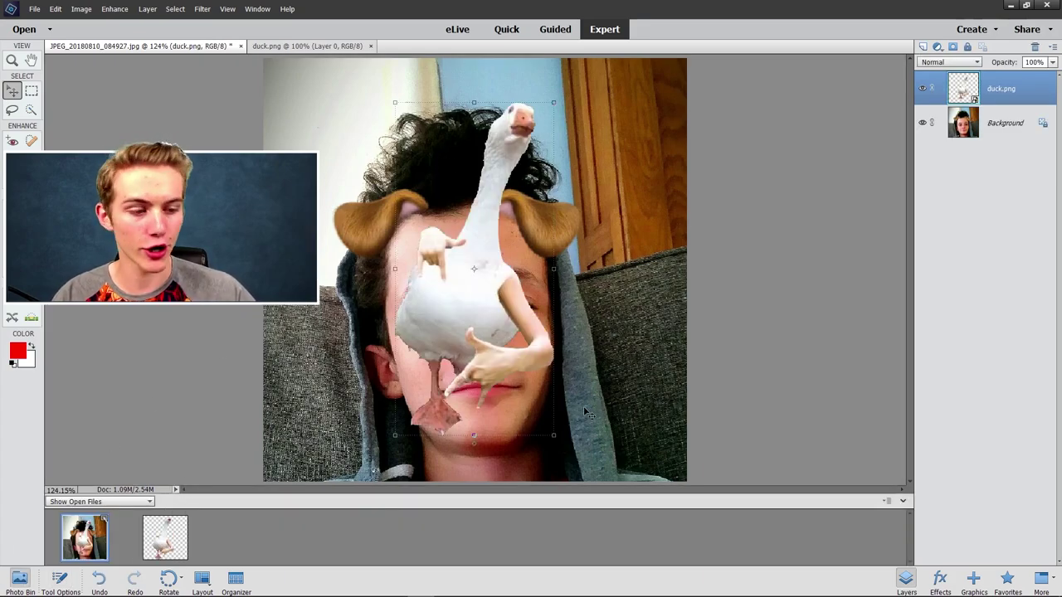
drag(553, 435, 473, 264)
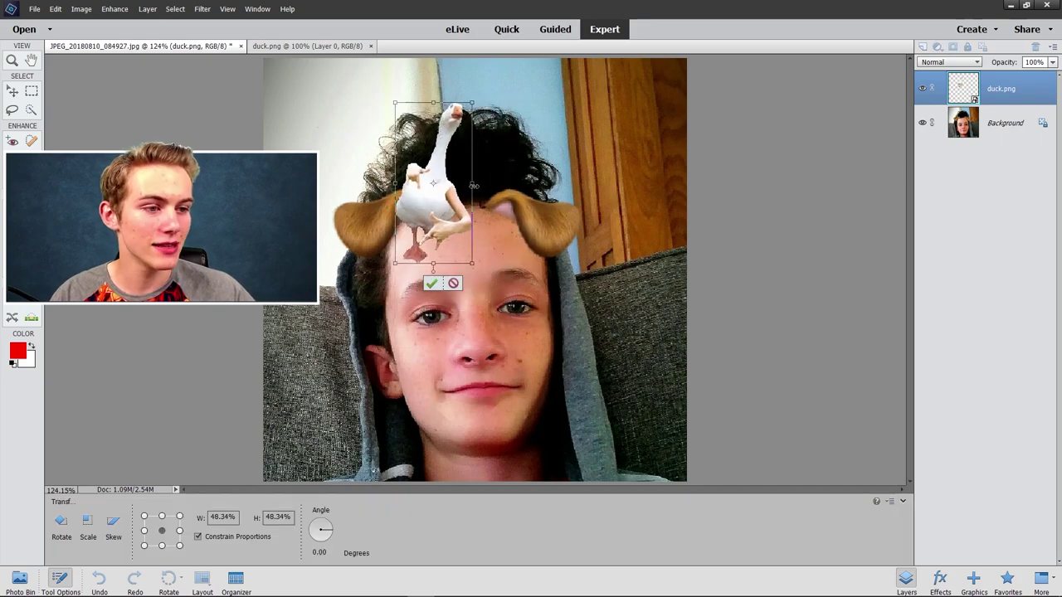
Widen and flatten the duck, and position it on top of the boy's hair.
drag(474, 186, 514, 183)
drag(454, 99, 454, 129)
click(474, 271)
drag(447, 221, 453, 162)
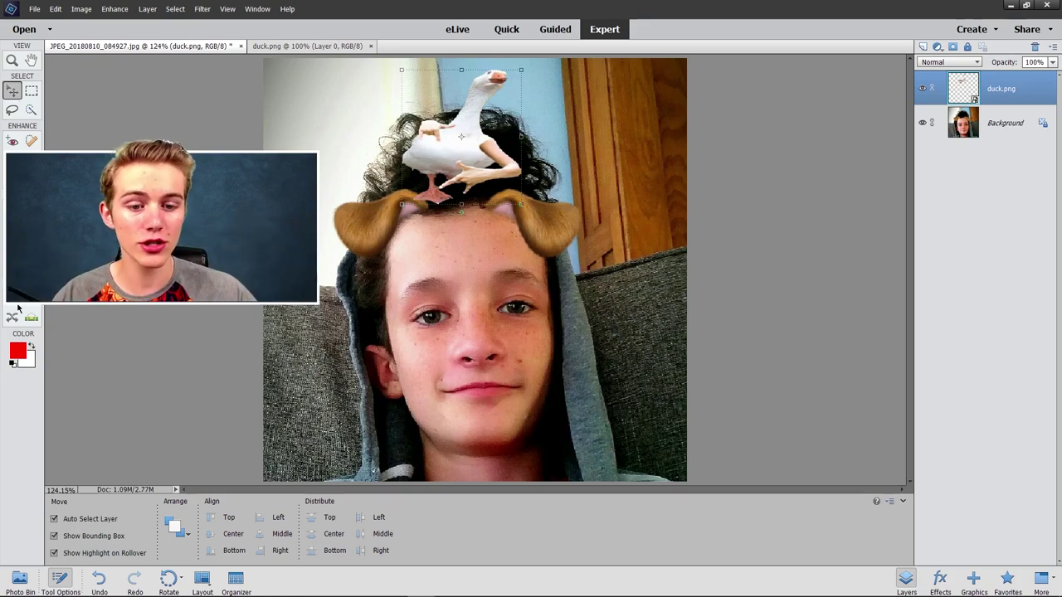
Simplify the duck layer and draw a filled black goatee and curled moustache on the face with an 8 px Pencil.
click(17, 351)
click(314, 361)
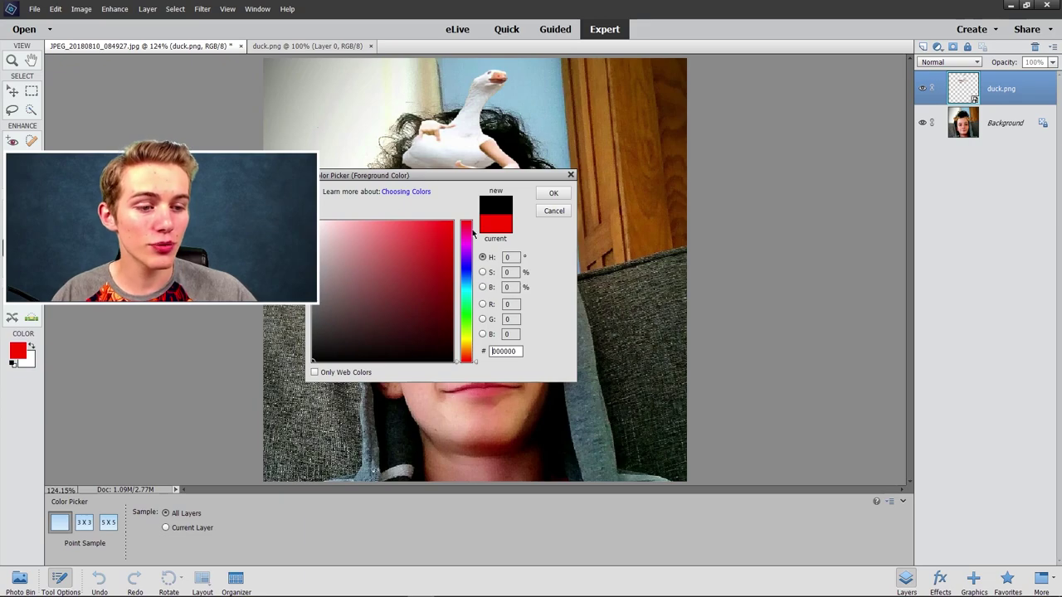
click(549, 193)
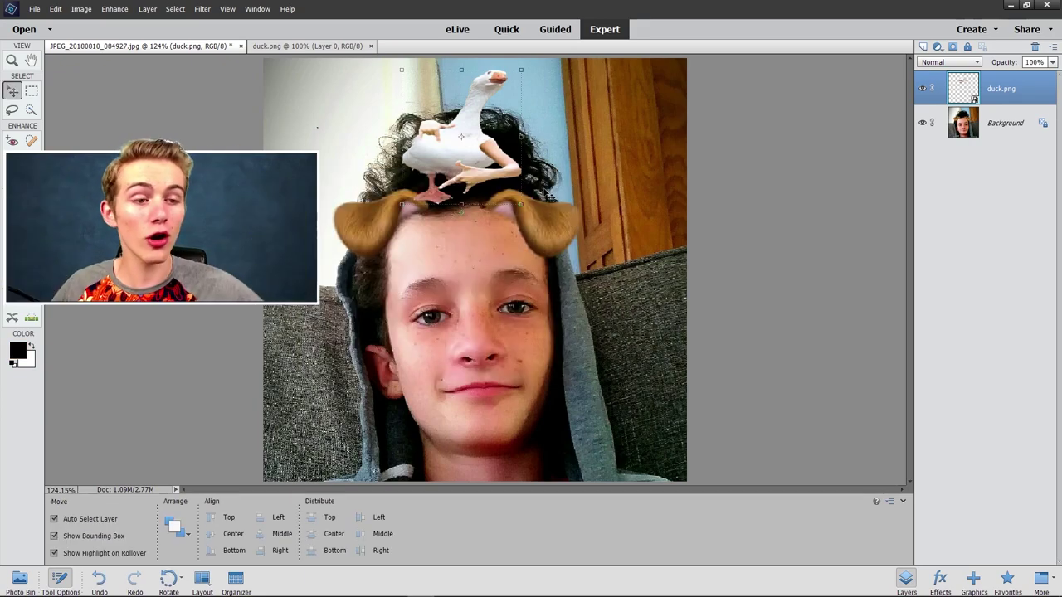
key(n)
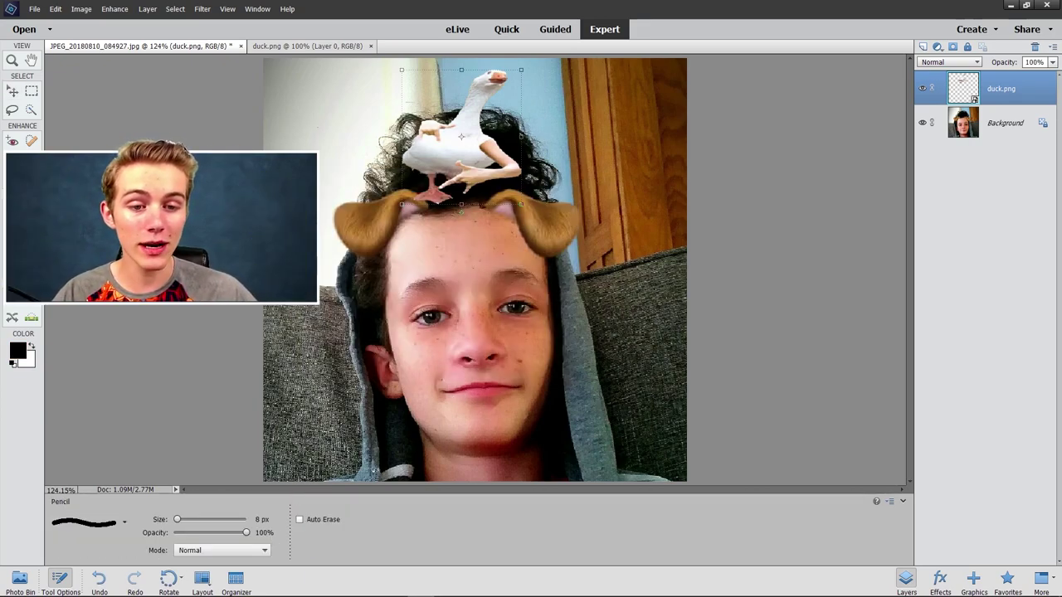
click(454, 419)
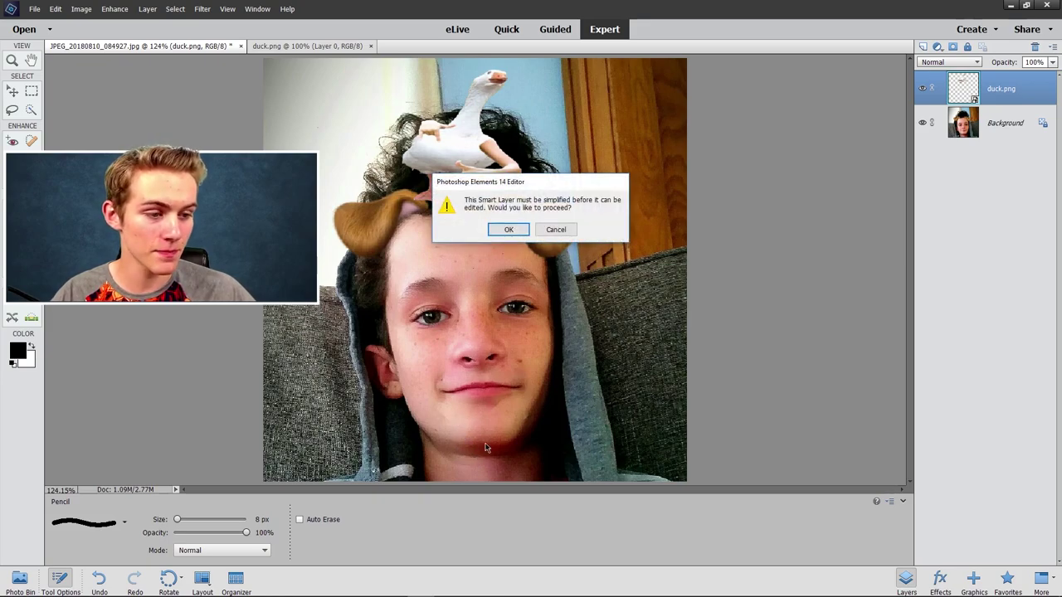
click(506, 230)
drag(452, 415, 494, 450)
mouse_move(518, 412)
mouse_down()
mouse_move(491, 448)
mouse_move(484, 412)
mouse_move(456, 413)
mouse_move(509, 413)
mouse_move(489, 445)
mouse_move(504, 419)
mouse_move(486, 419)
mouse_move(487, 439)
mouse_move(481, 416)
mouse_move(461, 419)
mouse_move(489, 442)
mouse_up()
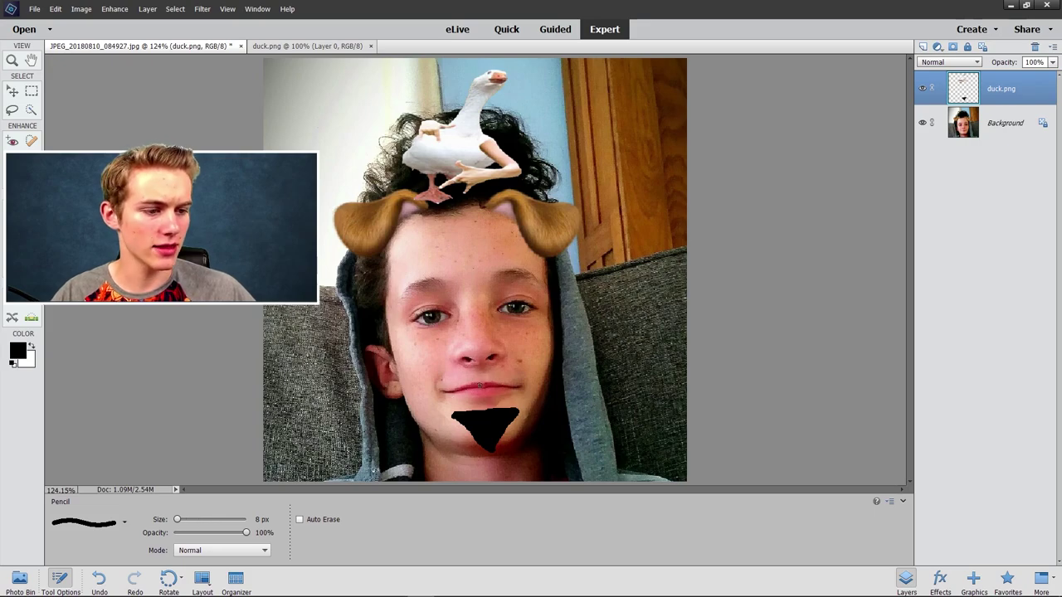
mouse_move(492, 375)
mouse_down()
mouse_move(540, 370)
mouse_move(531, 347)
mouse_move(528, 364)
mouse_up()
mouse_move(466, 380)
mouse_down()
mouse_move(415, 372)
mouse_move(424, 358)
mouse_up()
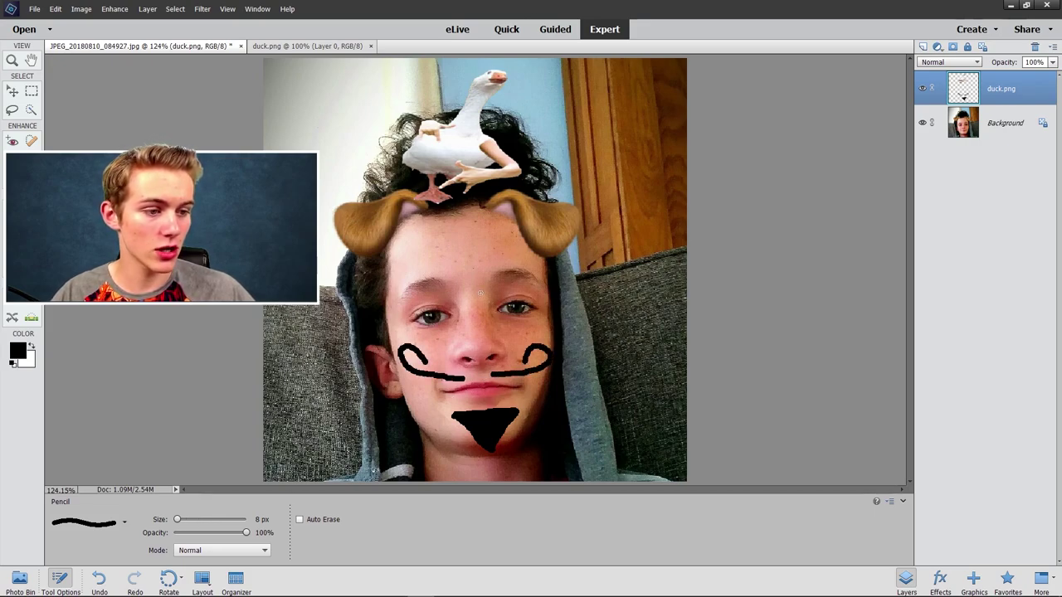
Paint both of the boy's eyes solid red with the 8 px Pencil.
click(18, 351)
click(452, 208)
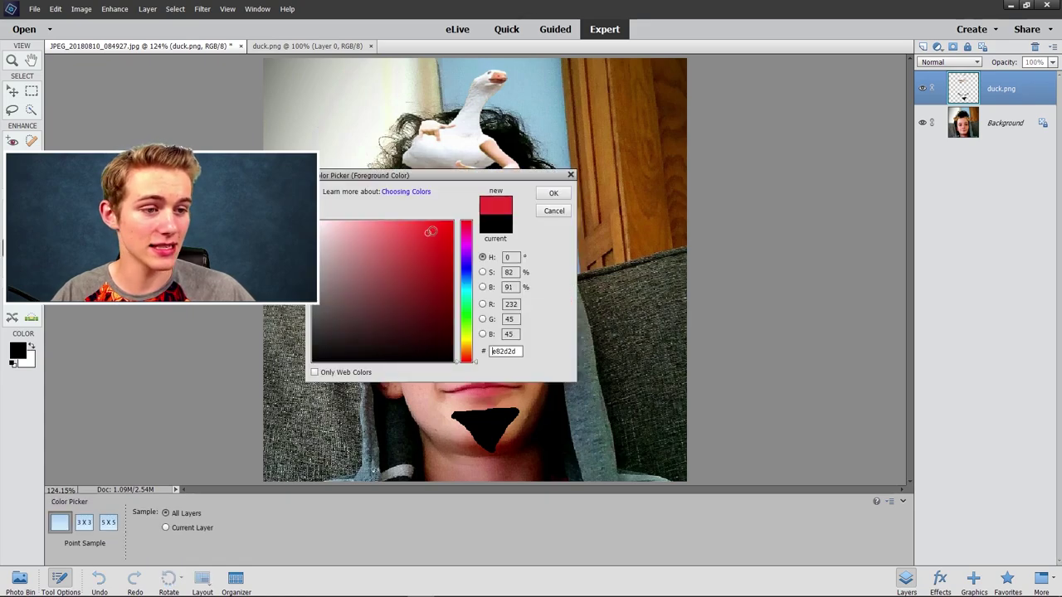
click(552, 196)
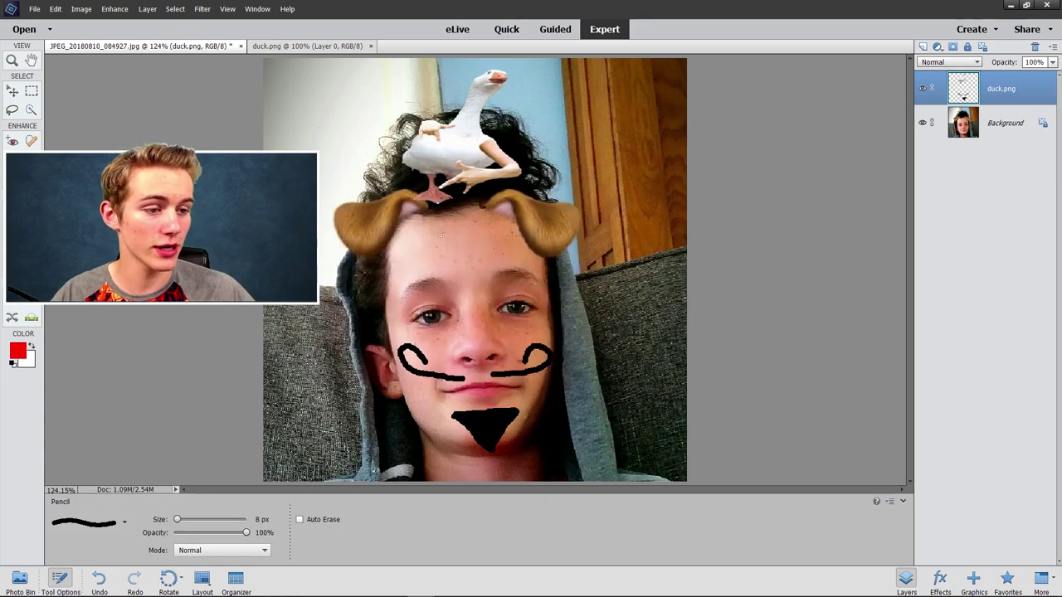
click(11, 59)
click(468, 312)
click(467, 312)
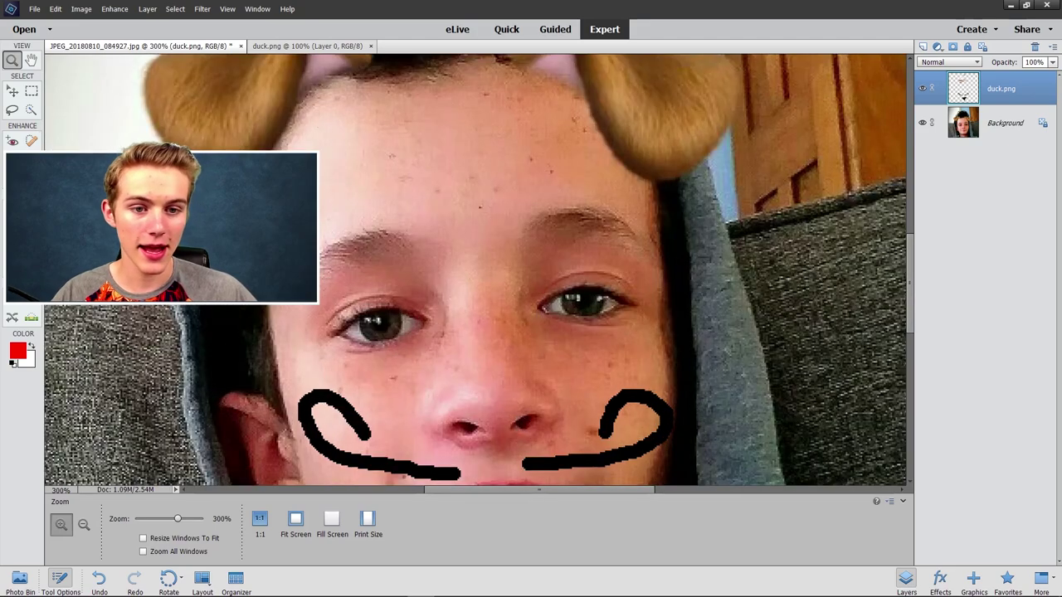
key(n)
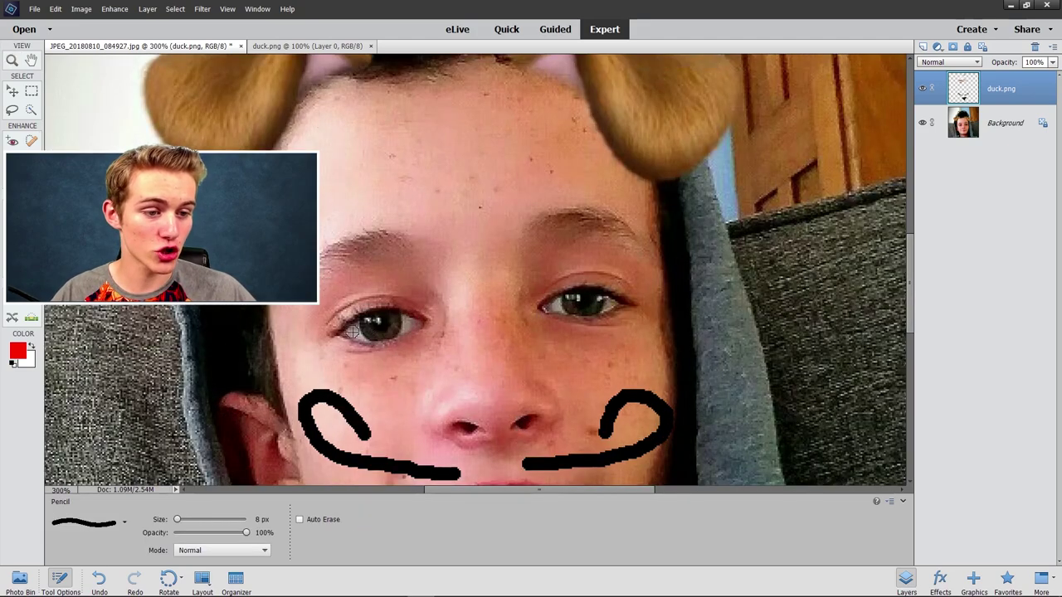
mouse_move(345, 334)
mouse_down()
mouse_move(404, 322)
mouse_move(382, 318)
mouse_move(356, 337)
mouse_move(405, 329)
mouse_up()
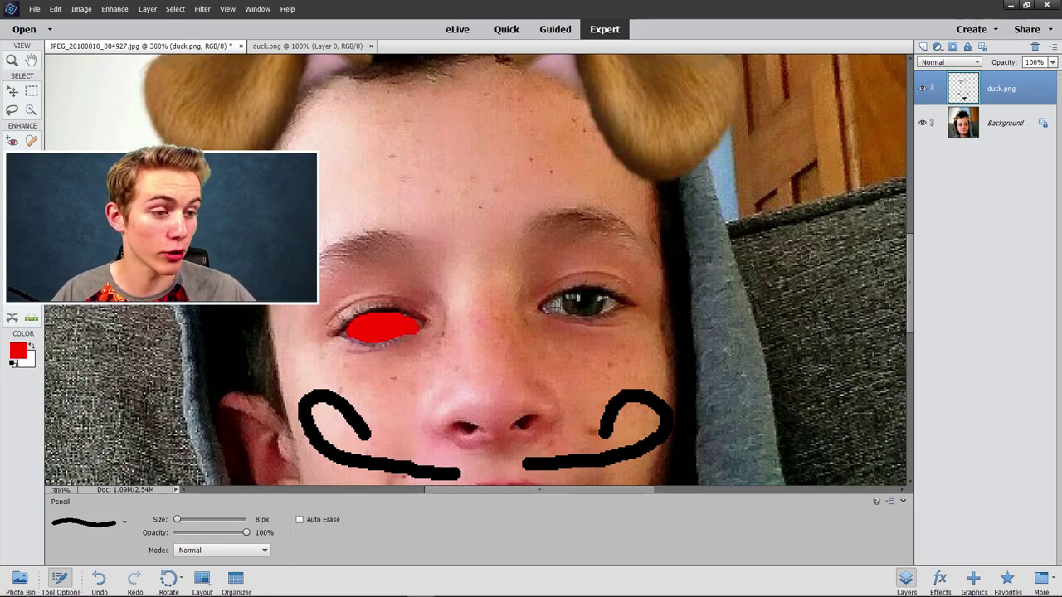
mouse_move(549, 307)
mouse_down()
mouse_move(624, 304)
mouse_move(562, 308)
mouse_move(604, 307)
mouse_up()
click(12, 61)
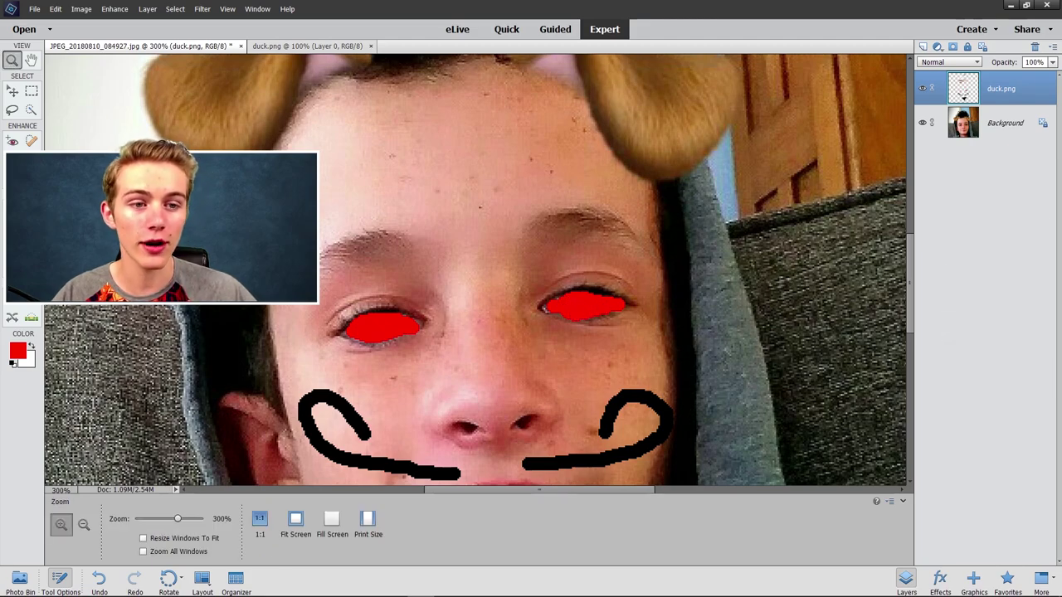
click(296, 520)
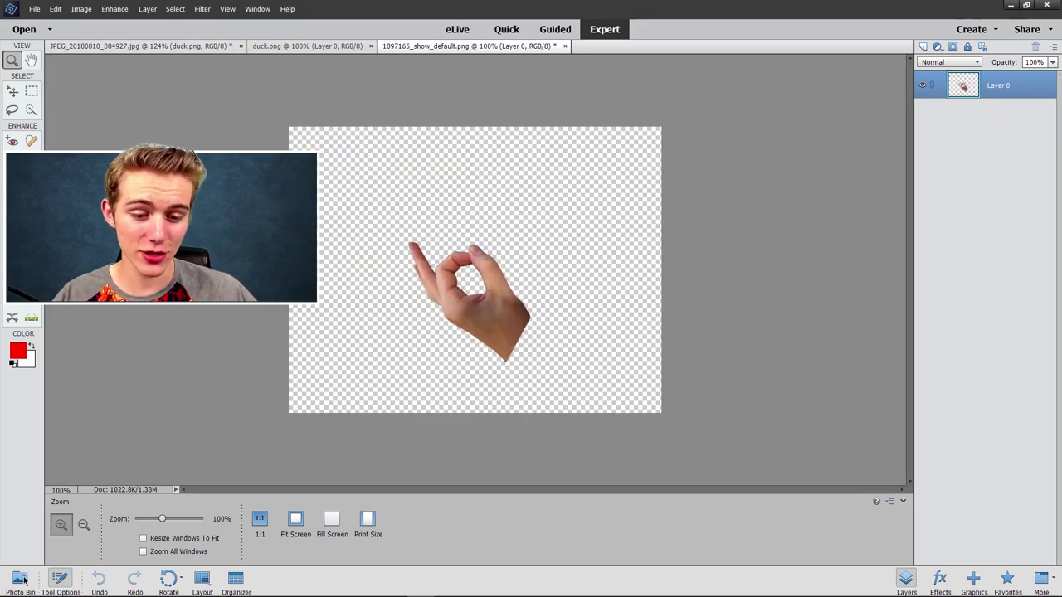
Add the hand image 1897165_show_default.png to the lower right of the portrait and adjust its placement.
click(20, 578)
click(83, 537)
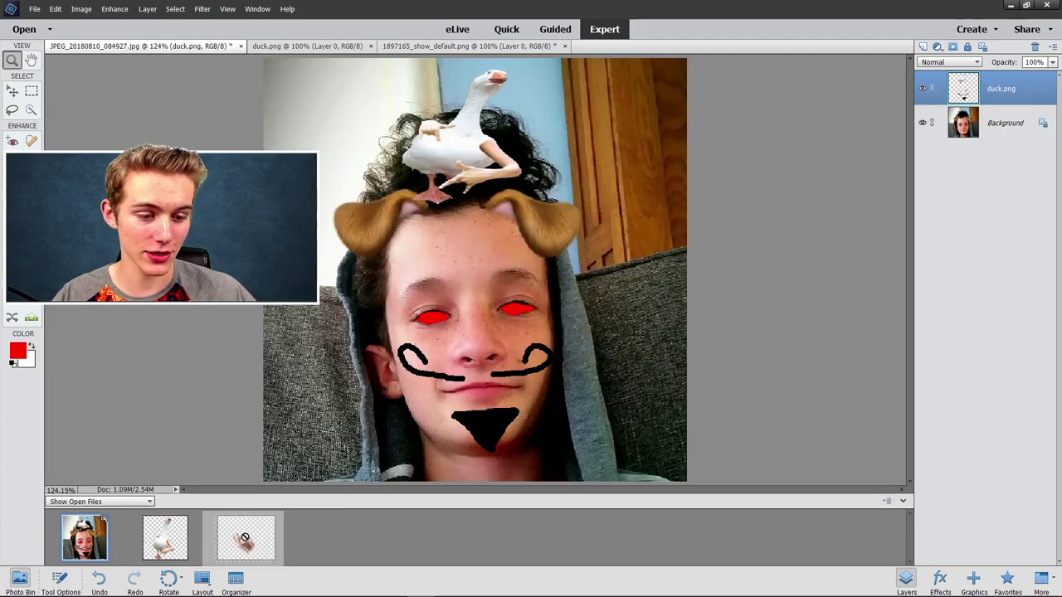
drag(245, 537, 617, 375)
click(14, 93)
drag(632, 453, 642, 451)
drag(652, 391, 651, 343)
click(577, 421)
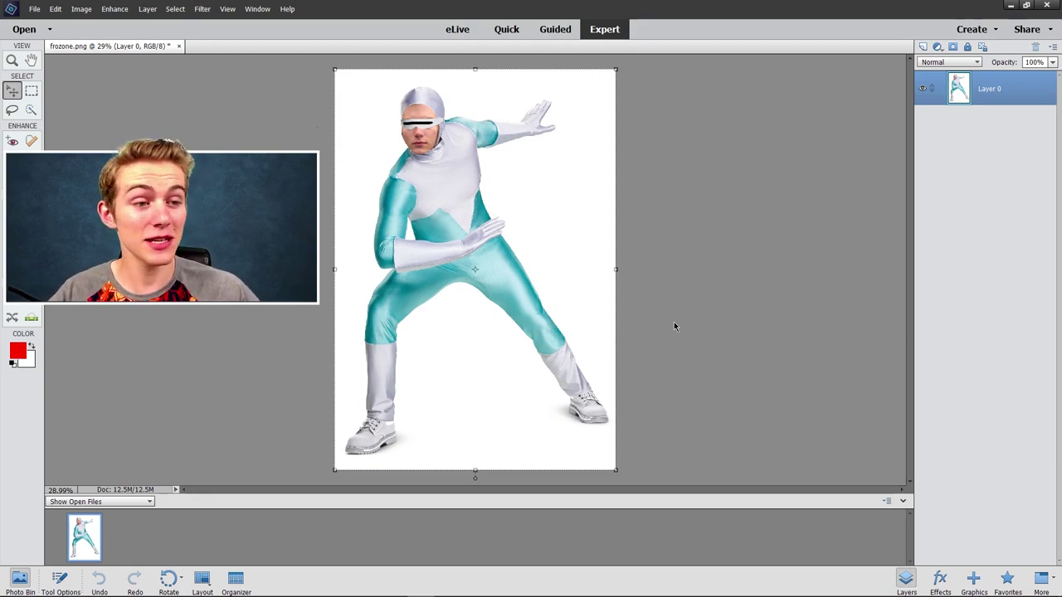
click(11, 61)
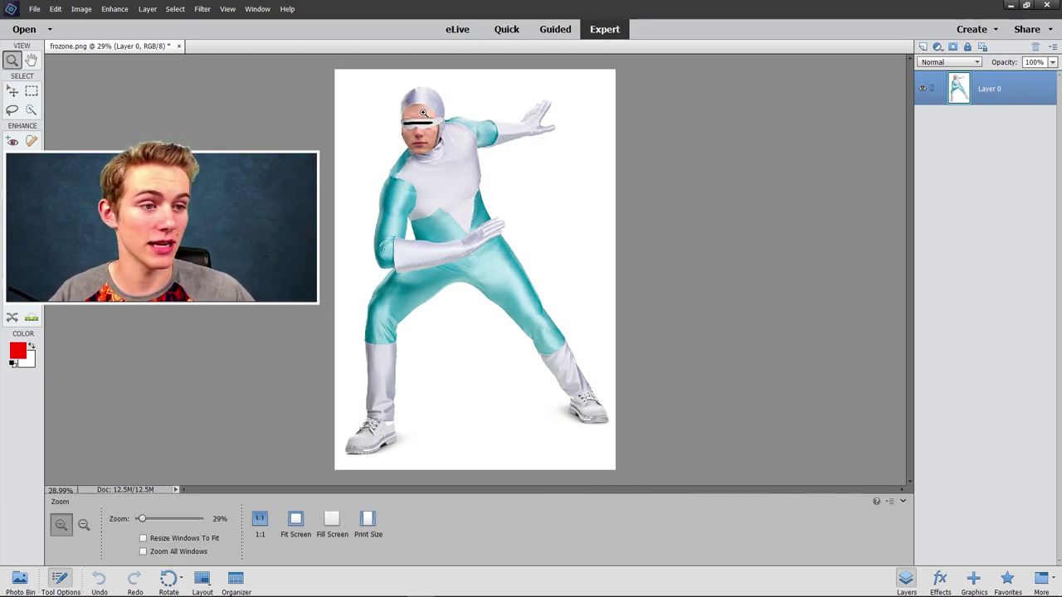
click(419, 108)
right_click(433, 142)
click(455, 147)
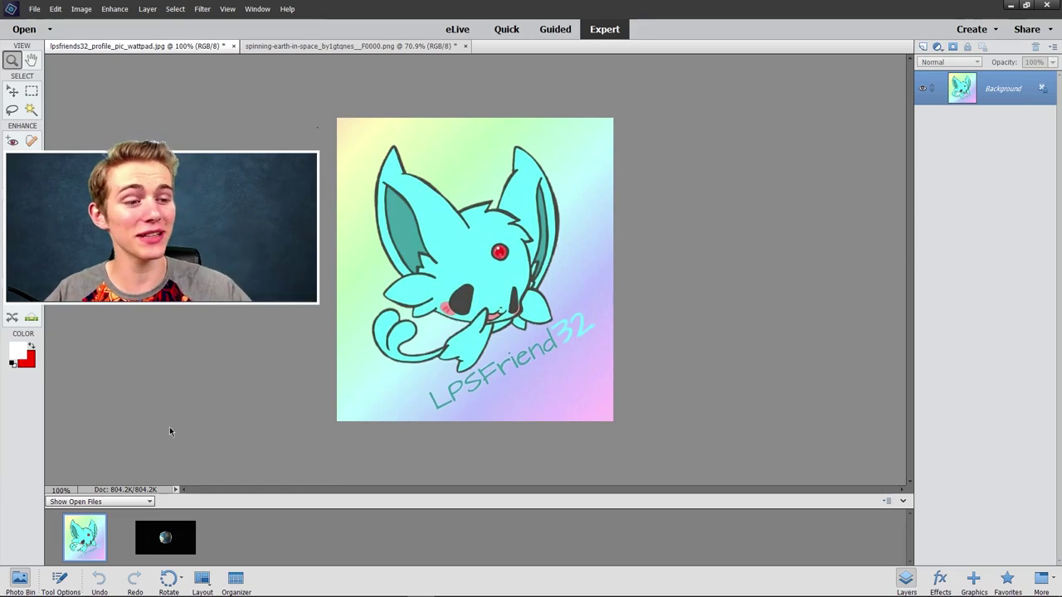
Select the blue creature with the Magic Wand at tolerance 70 in Add mode and isolate it on a transparent background.
click(30, 110)
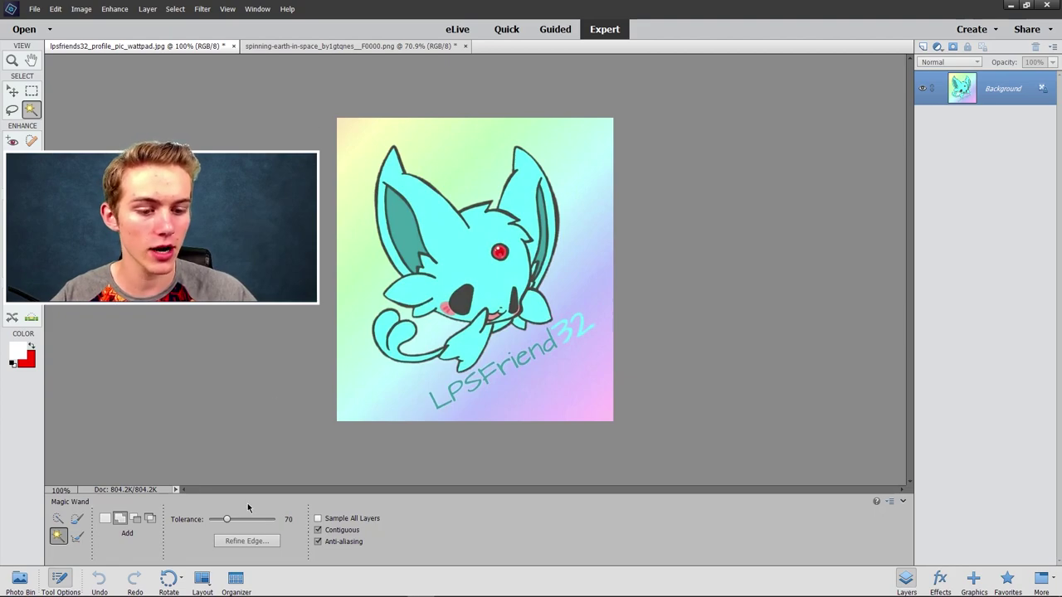
click(401, 233)
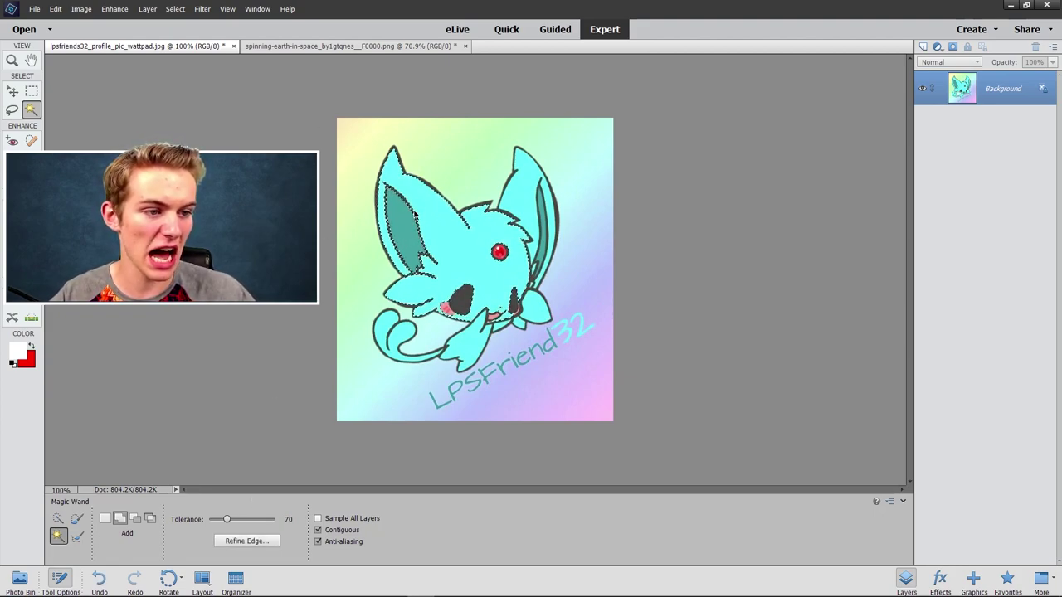
click(413, 214)
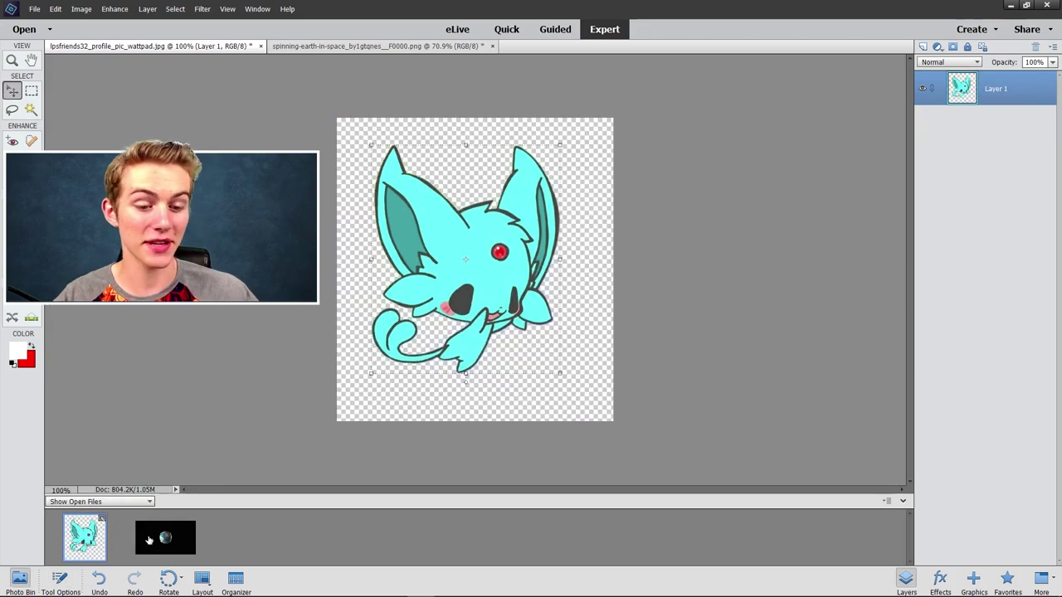
Add the creature cutout to the spinning-earth image and move it into the upper-left area of the starry sky.
click(154, 541)
key(ctrl+v)
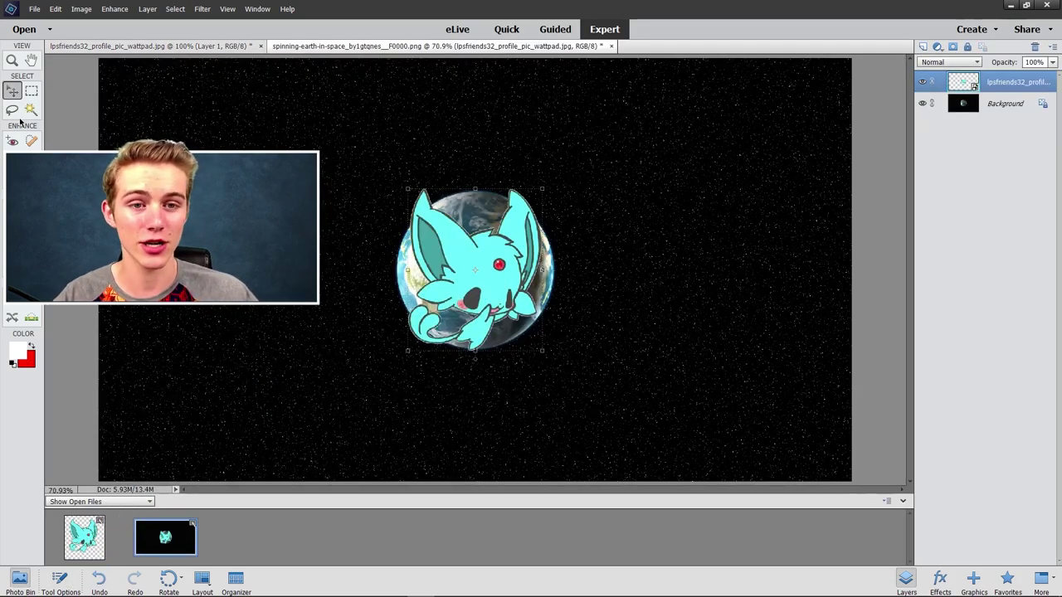
drag(475, 270, 215, 147)
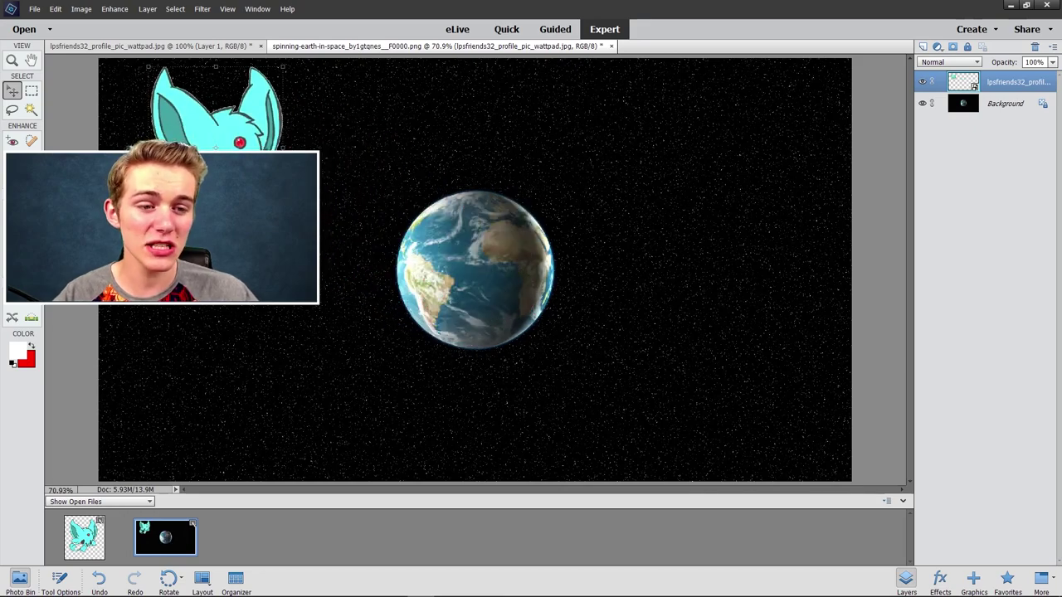
click(332, 125)
click(228, 133)
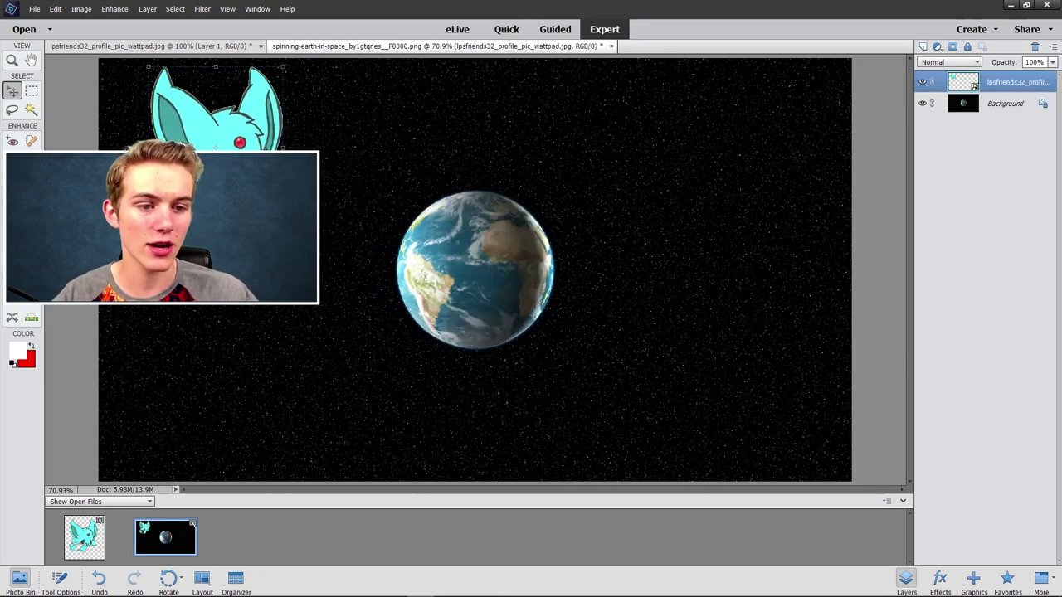
Tilt the creature slightly clockwise and nudge it toward the canvas's left edge.
key(ctrl+t)
drag(288, 63, 297, 75)
drag(243, 154, 229, 153)
key(Return)
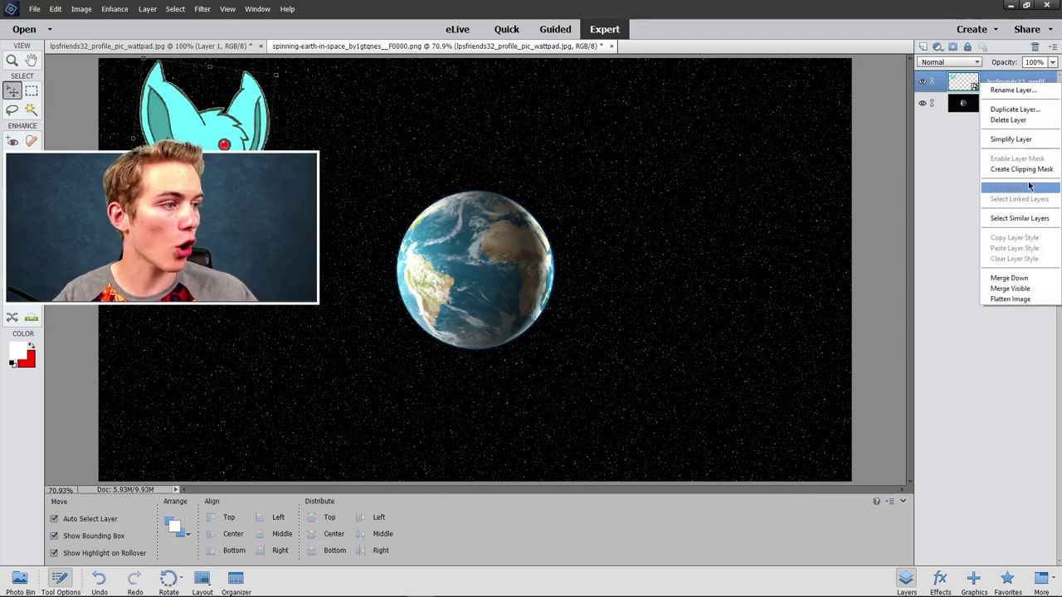
Duplicate the creature layer, scale the copy to 61.11%, and place it just below the original.
click(1012, 108)
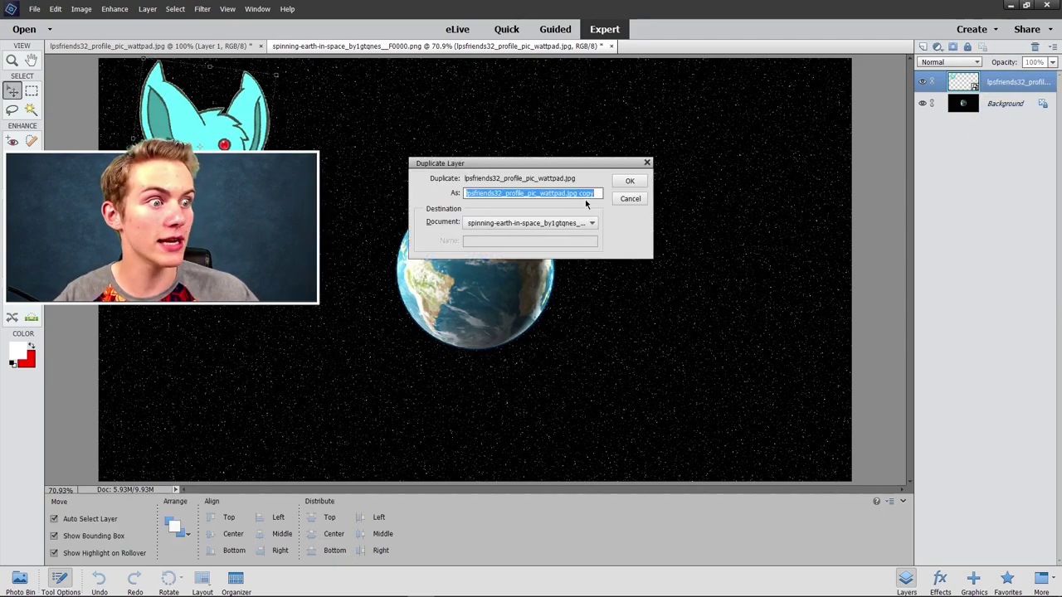
click(628, 181)
drag(201, 239, 215, 336)
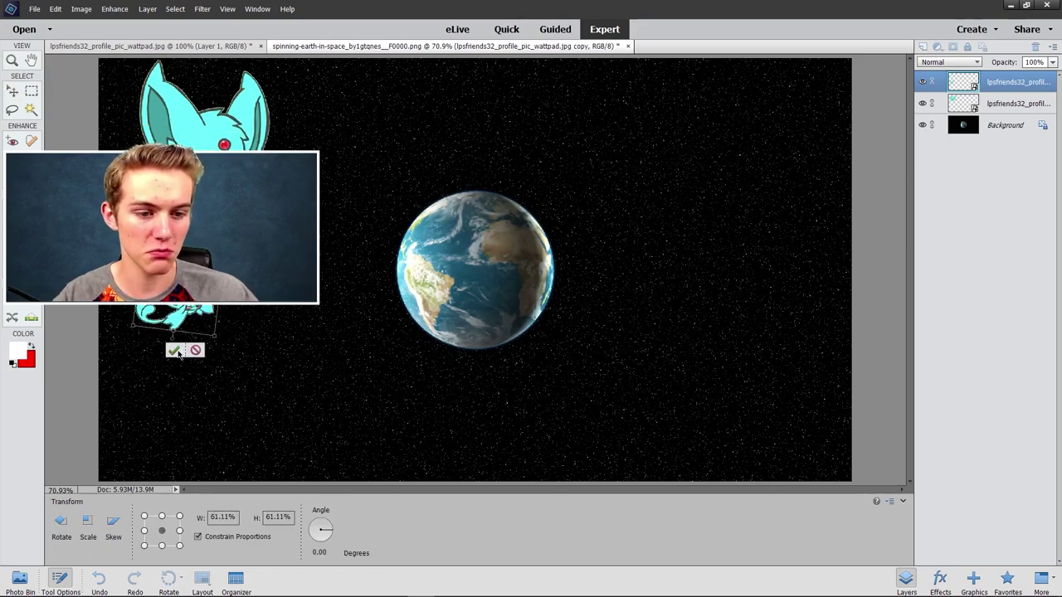
click(174, 350)
Duplicate the upper-right creature, scale the copy to 68.11%, rotate it about 45 degrees, and place it below that creature, right of Earth.
right_click(1002, 96)
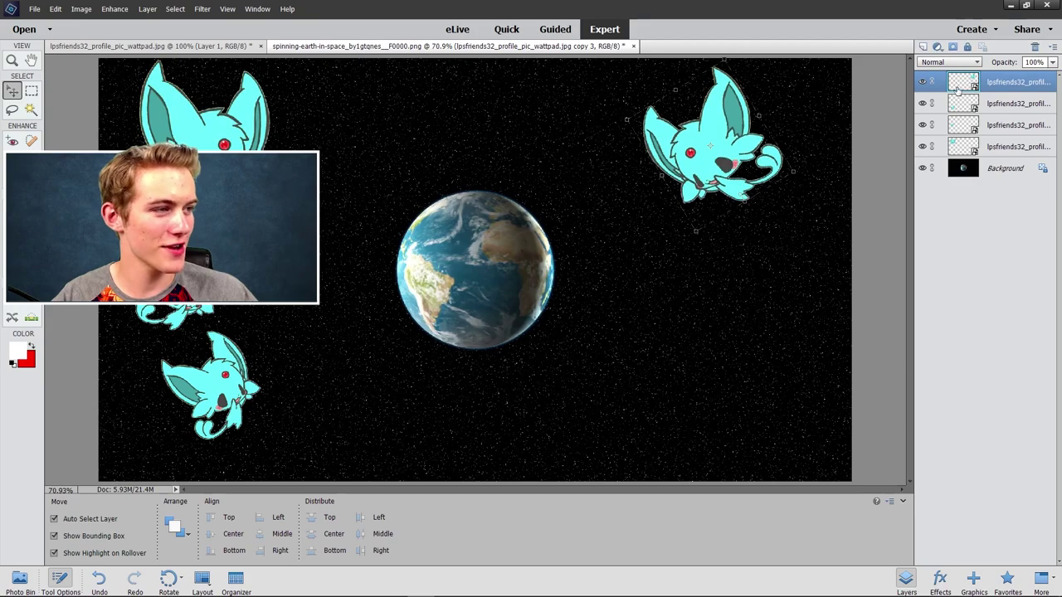
right_click(998, 89)
click(1012, 107)
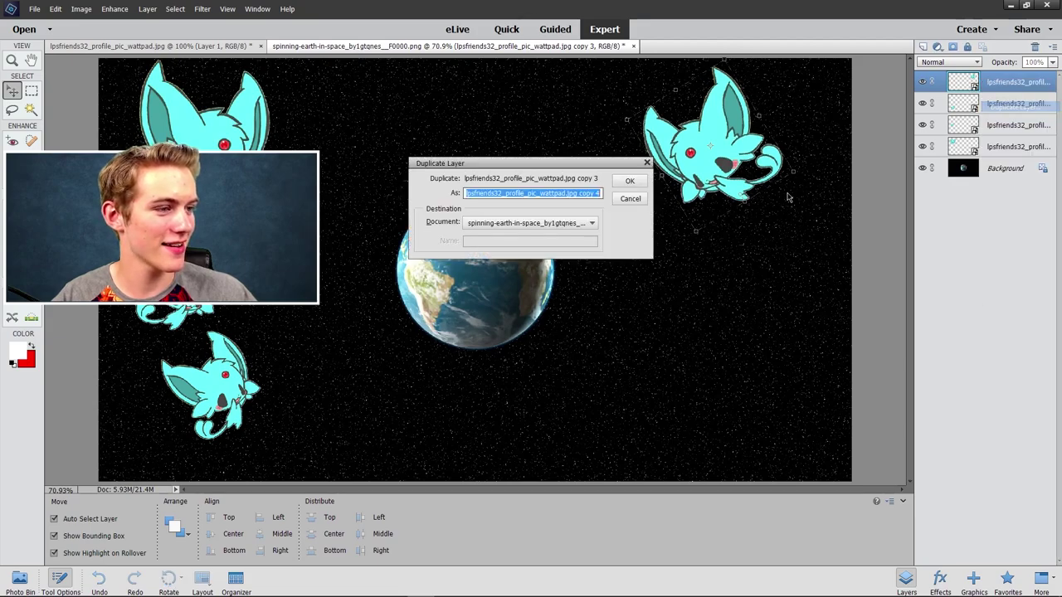
click(632, 181)
drag(781, 156, 662, 323)
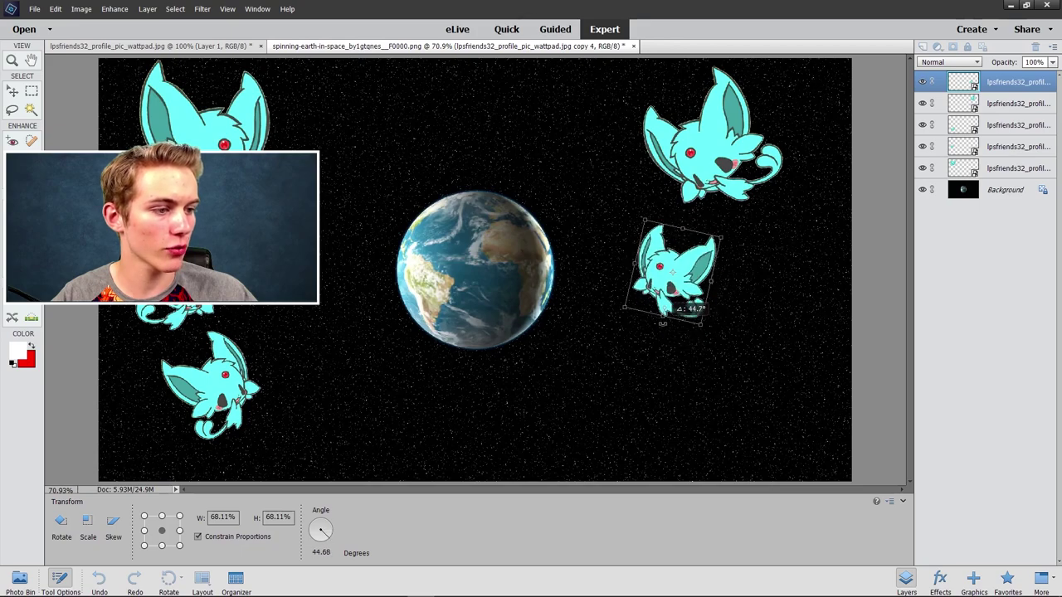
drag(680, 287, 748, 295)
click(727, 342)
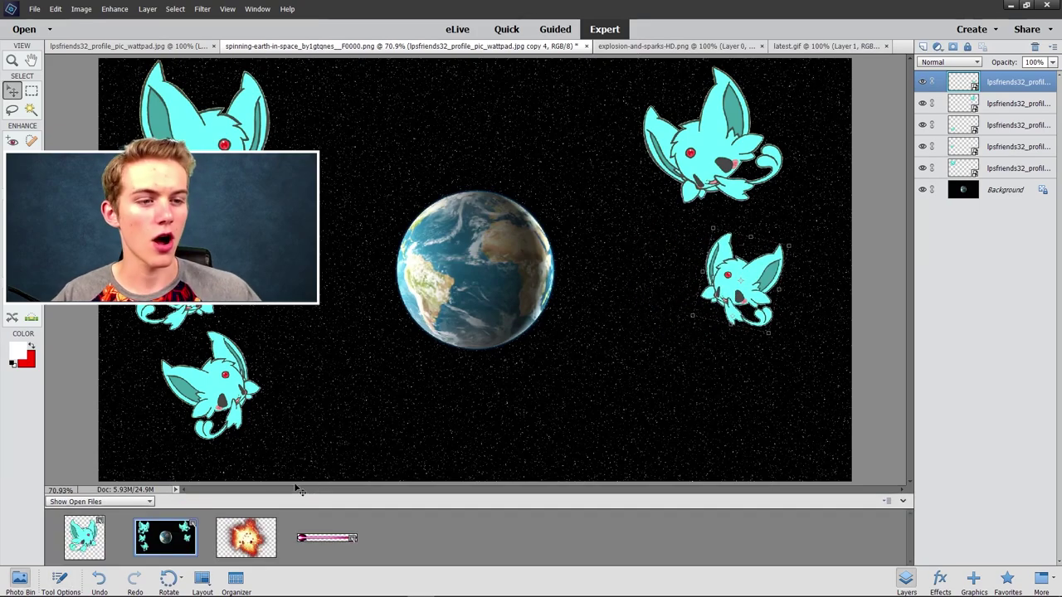
Add explosion-and-sparks-HD.png to the space scene and shrink it to fit over Earth.
drag(249, 547, 398, 373)
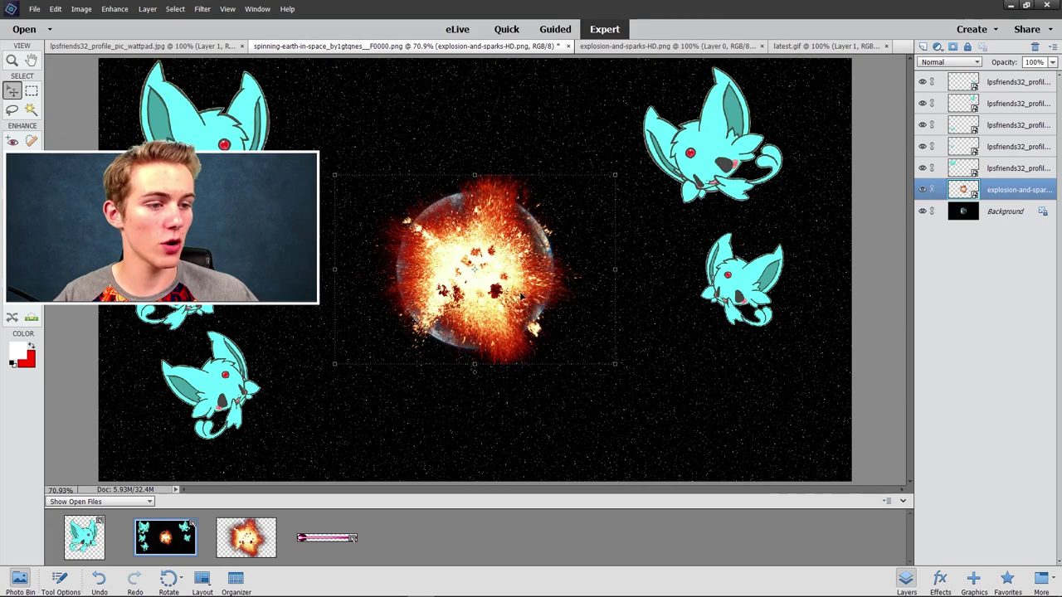
drag(618, 362, 580, 341)
drag(483, 250, 502, 253)
click(556, 352)
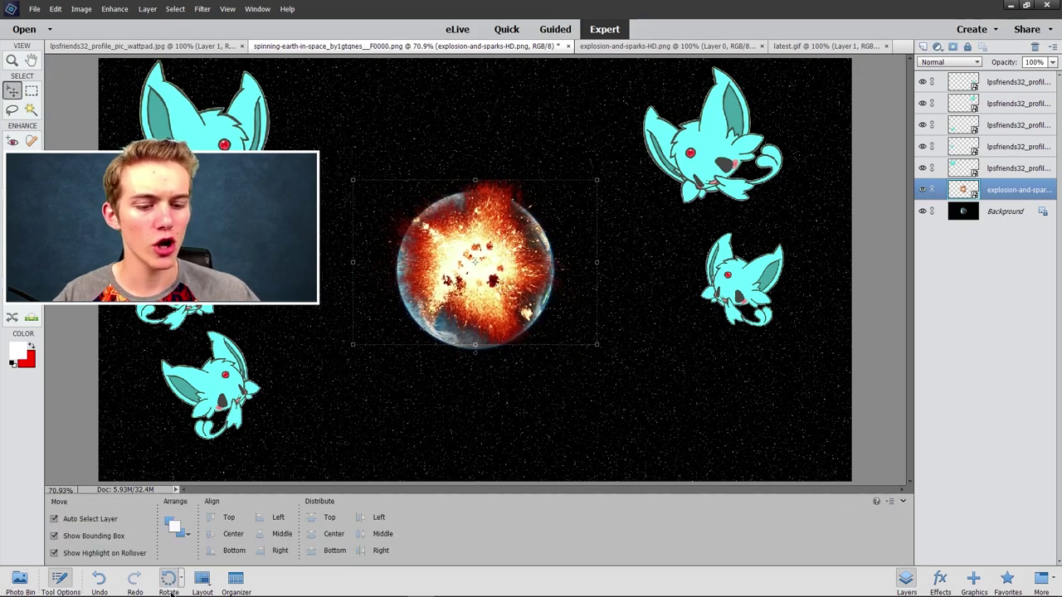
Add the laser beam latest.gif, angle it at -20.74 degrees, narrow it to 61.73% width, and place it between Earth and the upper-right creature.
click(28, 585)
drag(322, 540, 577, 181)
drag(514, 172, 494, 143)
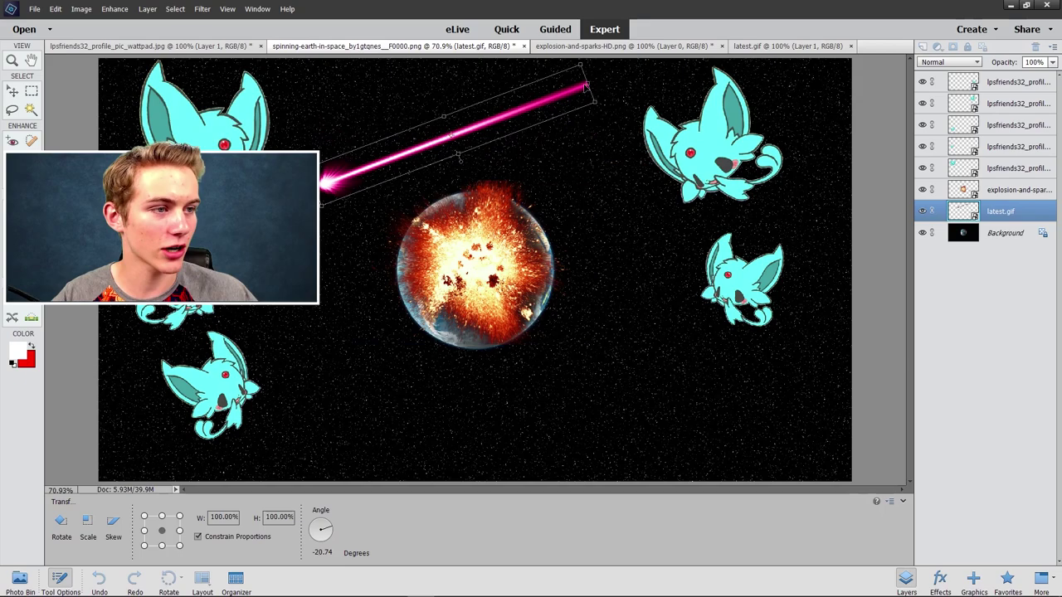
drag(586, 85, 661, 205)
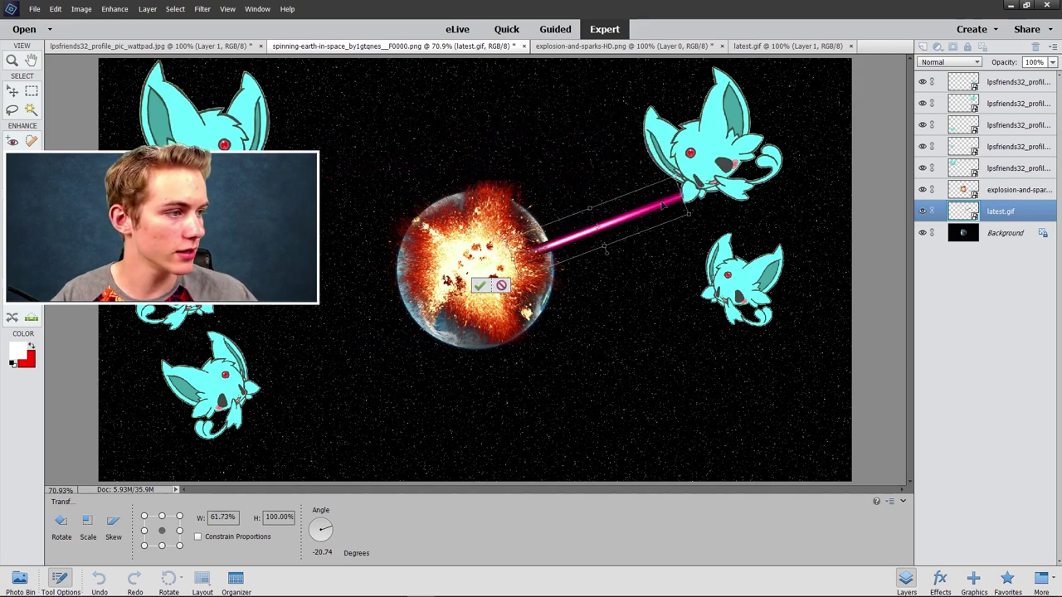
Bring the latest.gif layer to the top of the stack and shift the beam to start at the upper-right creature's mouth.
drag(1006, 86, 1003, 81)
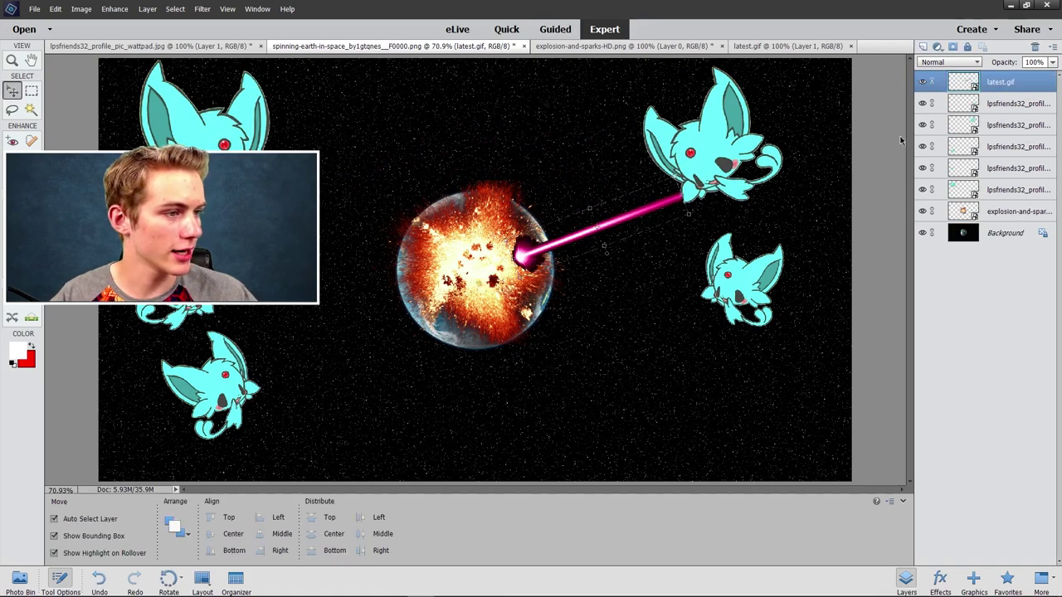
drag(633, 218, 677, 208)
click(644, 297)
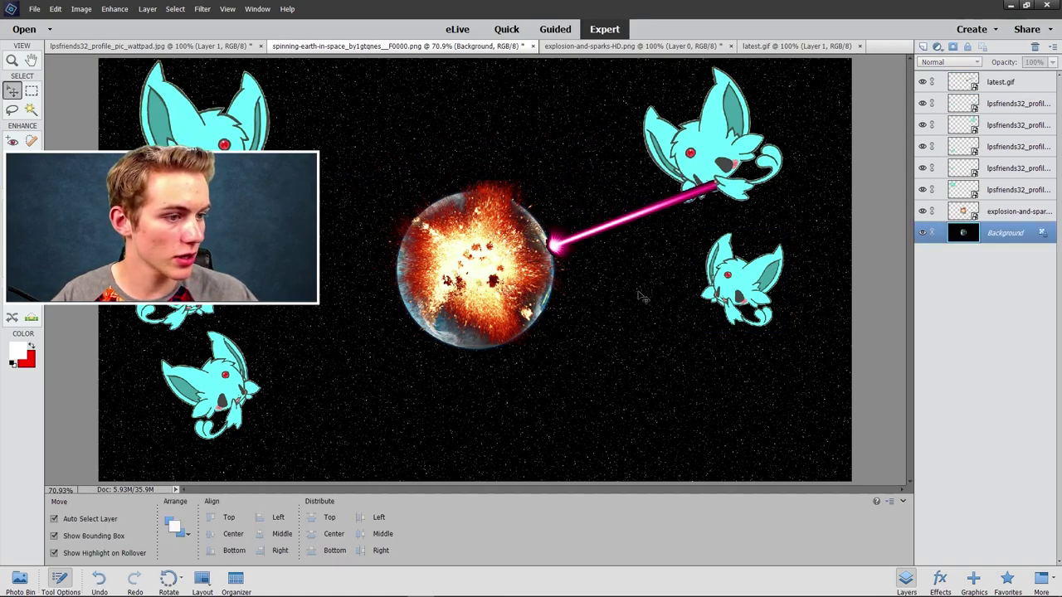
Stretch the laser beam to 115.90% width so its tip reaches into the explosion.
click(578, 242)
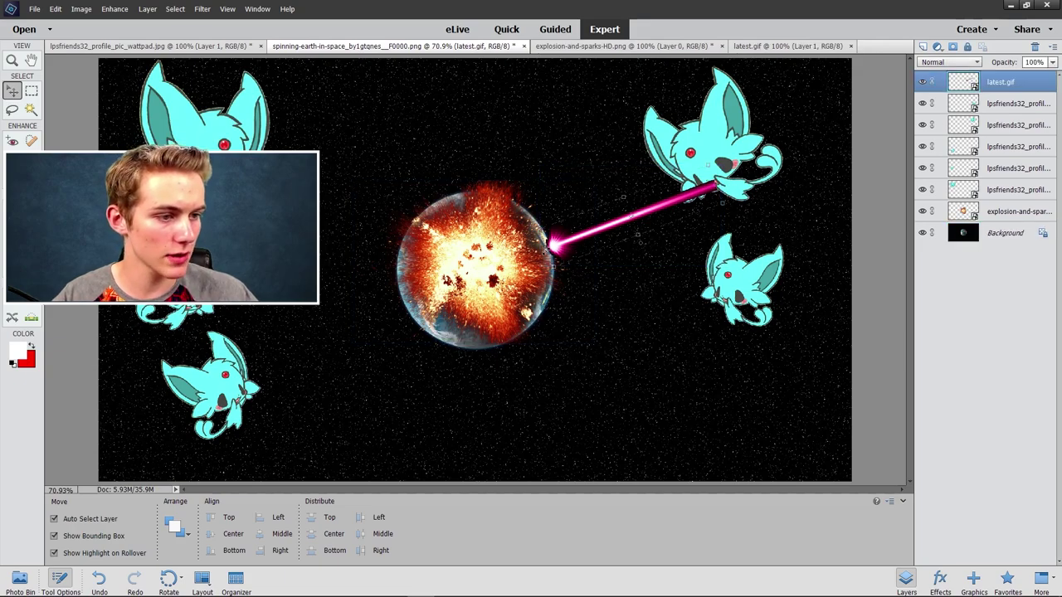
drag(547, 248, 516, 260)
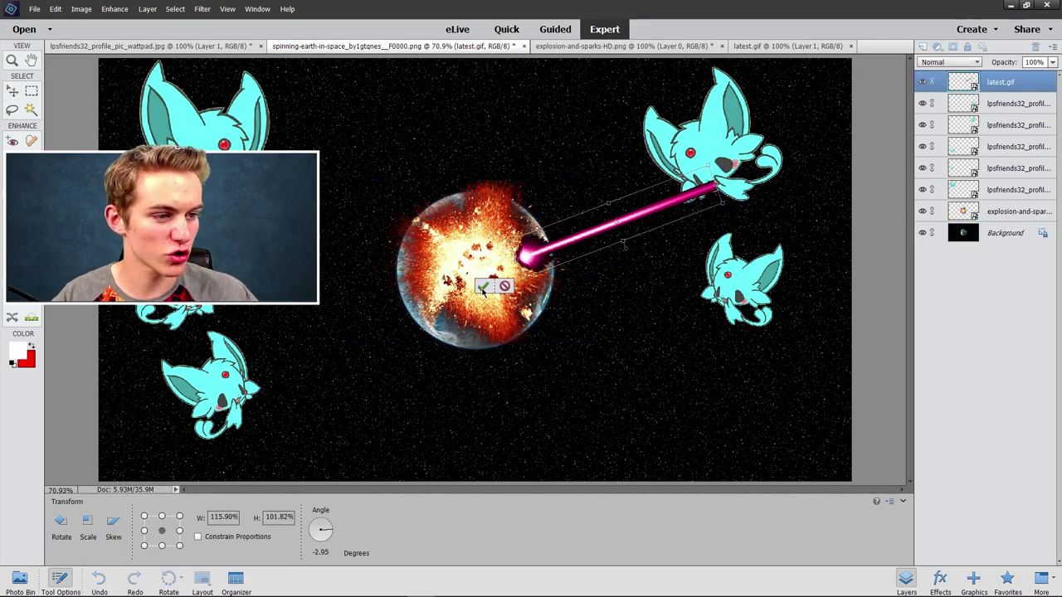
click(481, 287)
Move the explosion layer above the laser layer and position a laser beam toward the lower-right creature.
drag(972, 217, 996, 76)
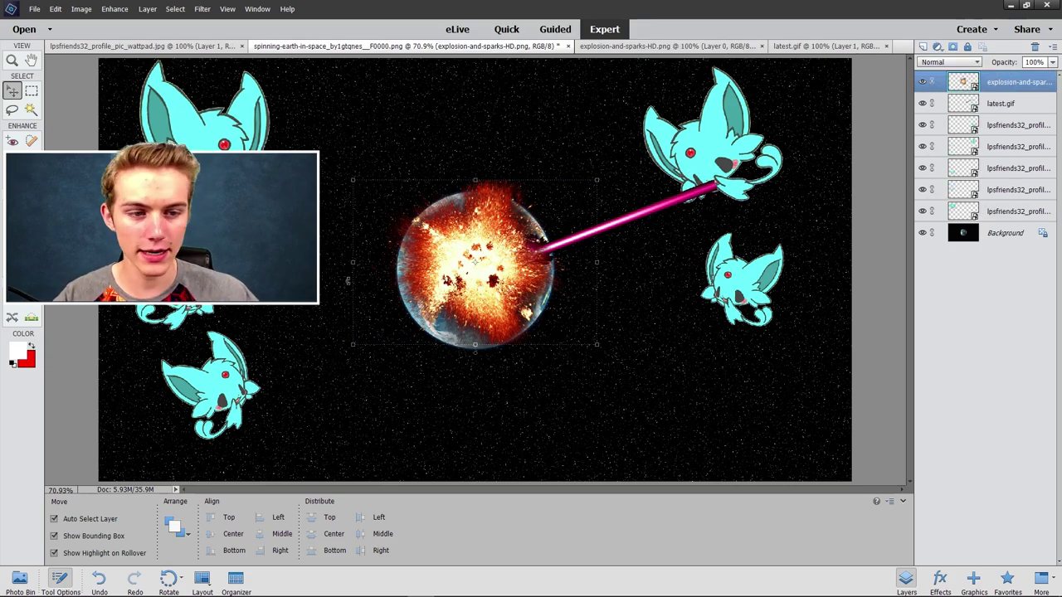
alt+drag(638, 218, 602, 290)
drag(649, 259, 667, 292)
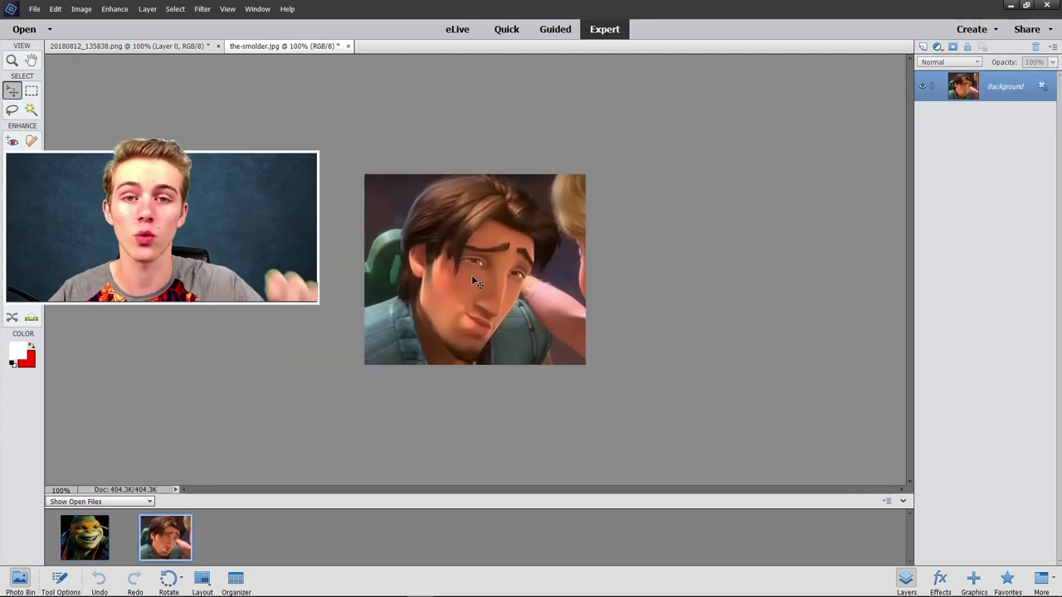
Select the turtle's head in 20180812_135838.png with the Quick Selection tool at 23 px and cut it out from its background.
click(94, 543)
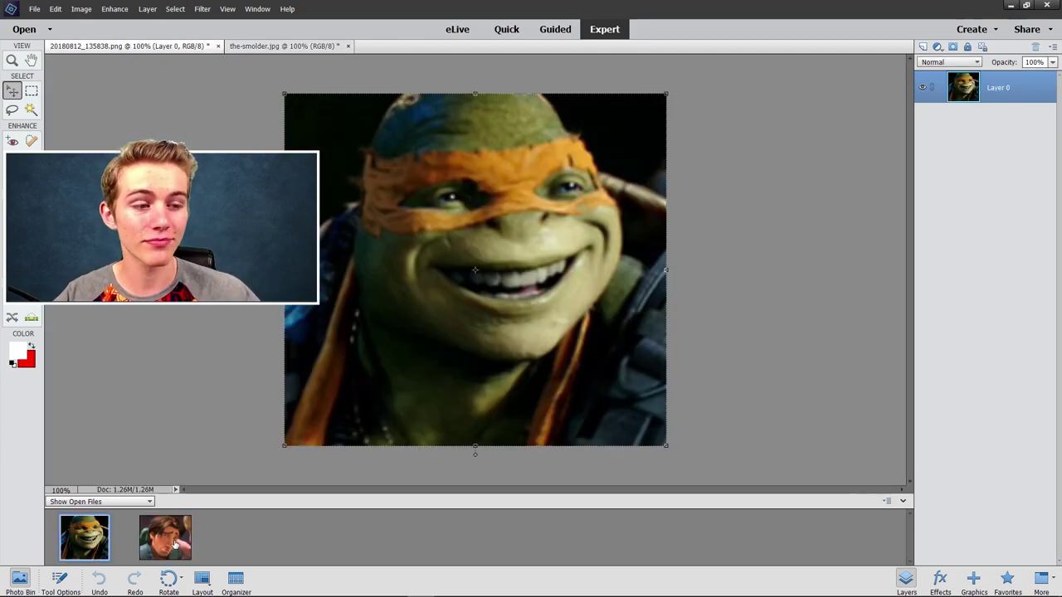
click(165, 537)
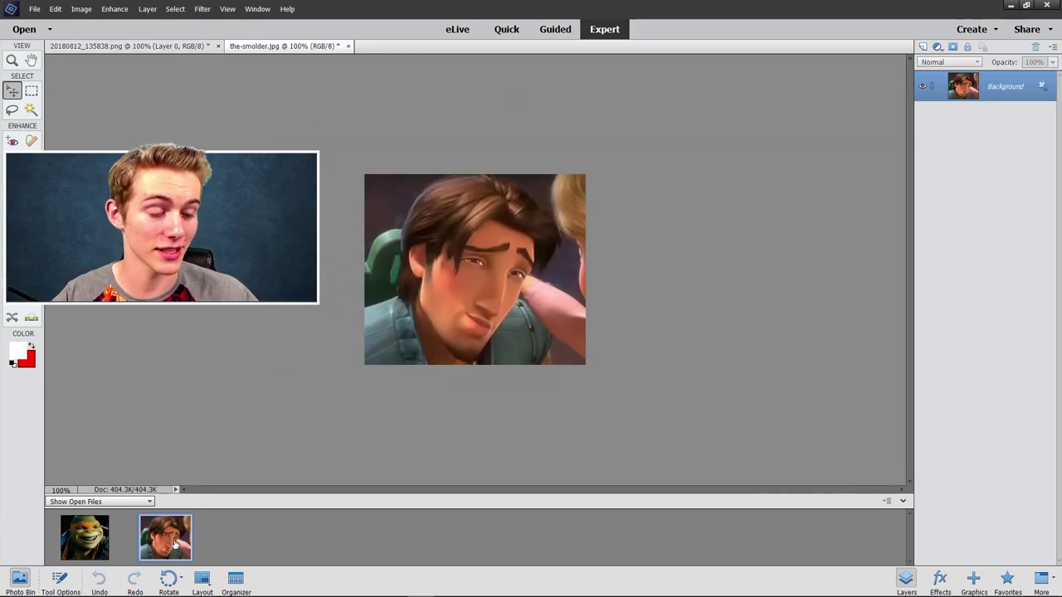
click(75, 543)
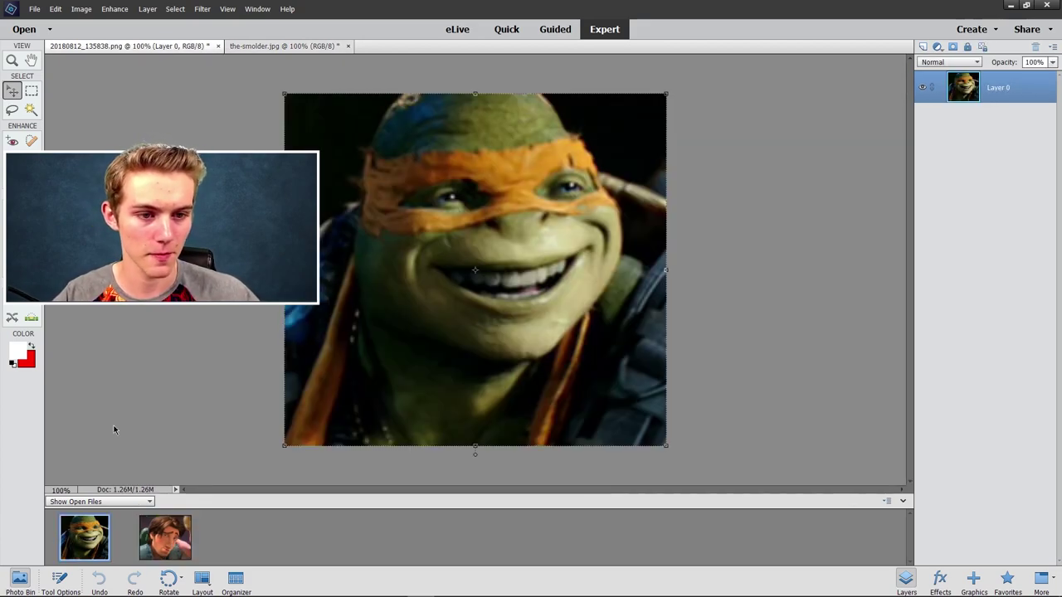
click(32, 111)
click(58, 519)
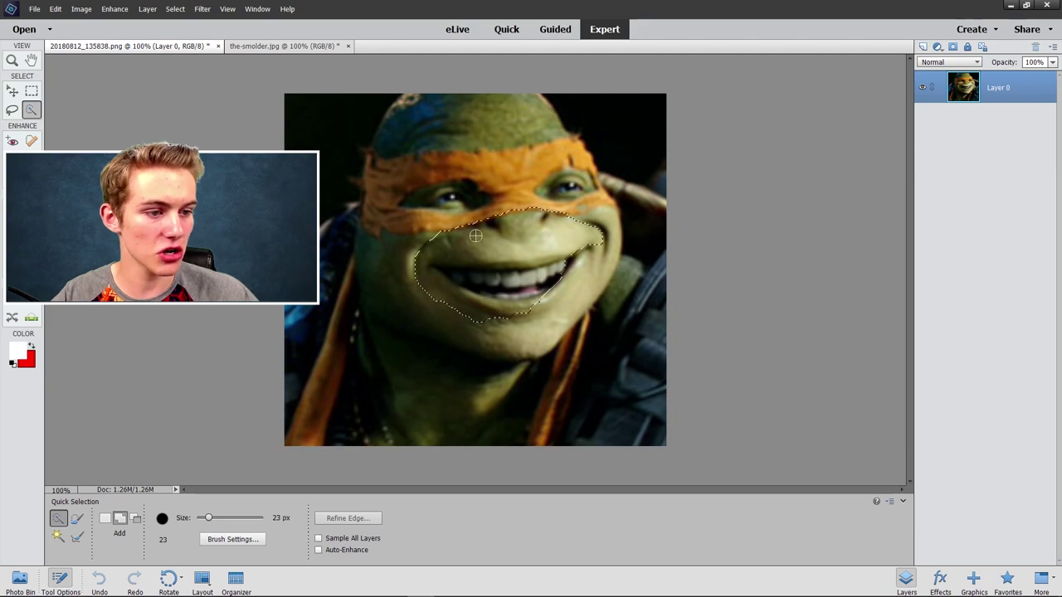
mouse_move(530, 187)
mouse_down()
mouse_move(486, 186)
mouse_move(483, 118)
mouse_up()
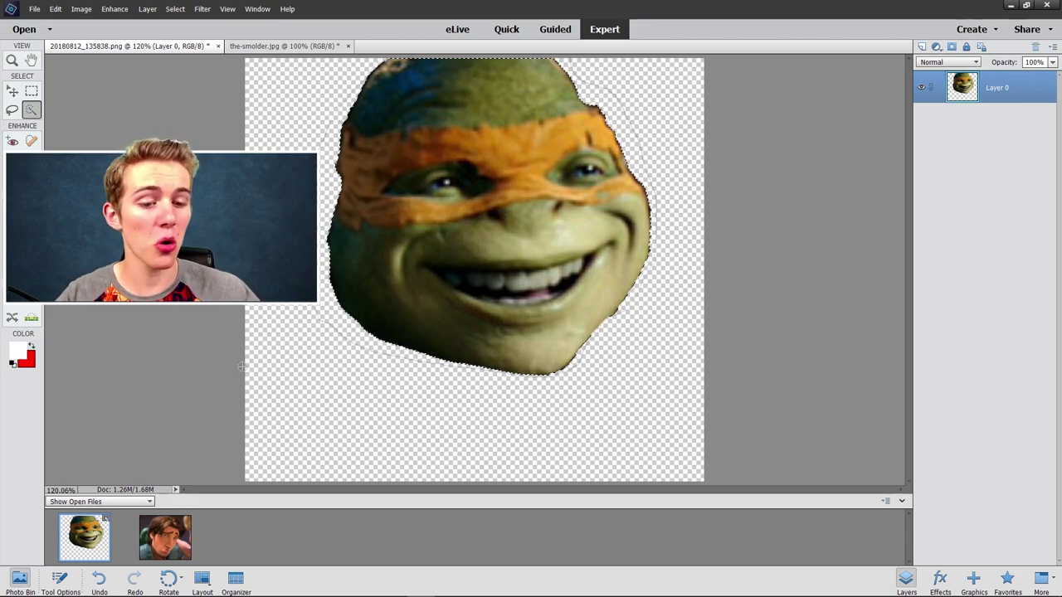
Add the turtle head cutout to the-smolder.jpg as a new layer.
double_click(165, 538)
drag(89, 539, 349, 372)
double_click(183, 544)
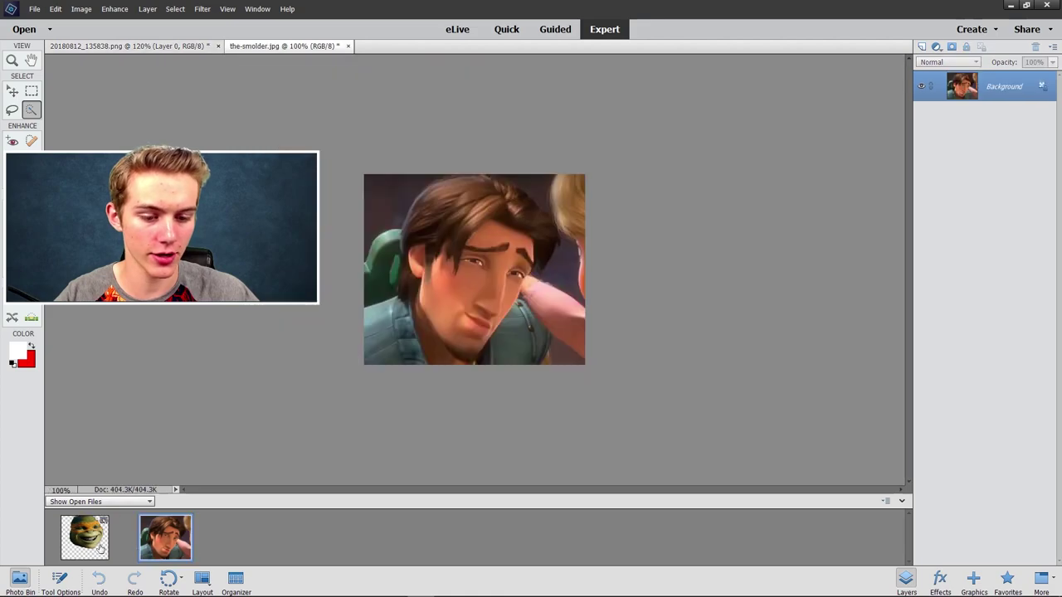
drag(91, 540, 407, 312)
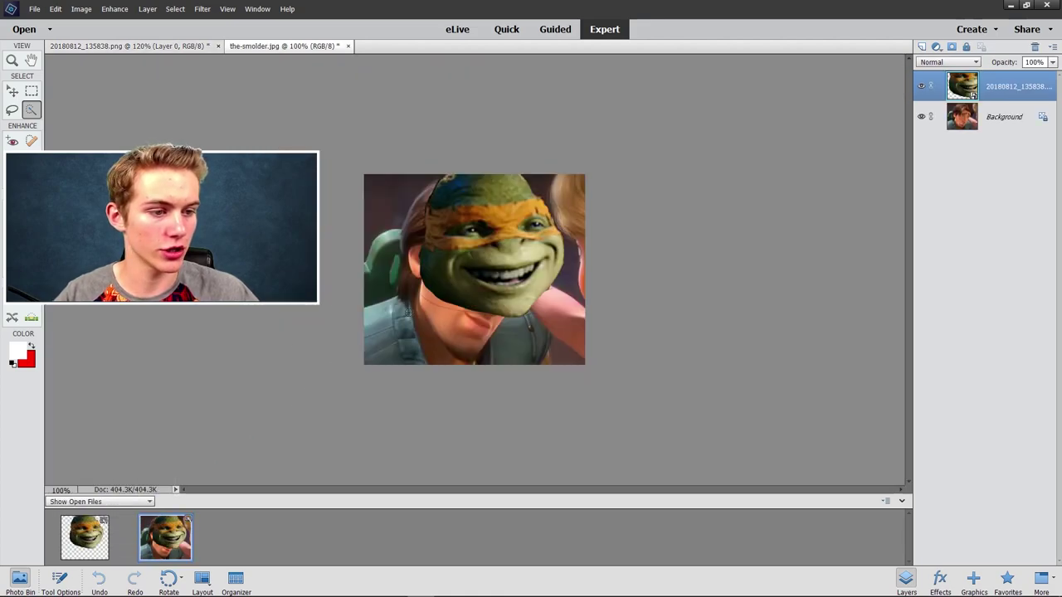
Position the turtle head over the man's face, rotate it 5.51 degrees, and stretch its height to 110.35%.
click(13, 91)
drag(474, 299, 477, 247)
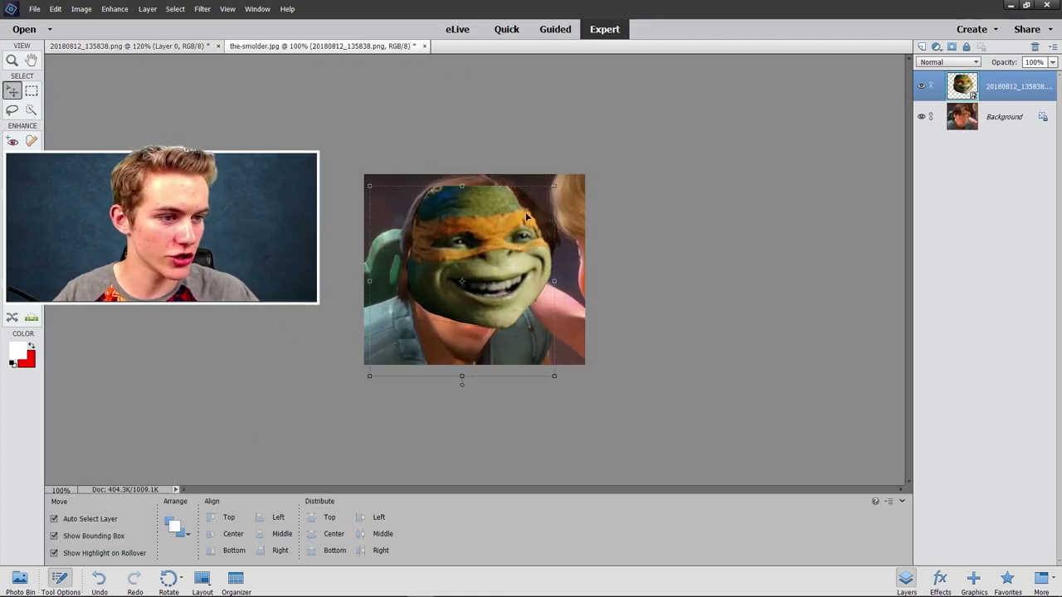
drag(463, 388, 441, 396)
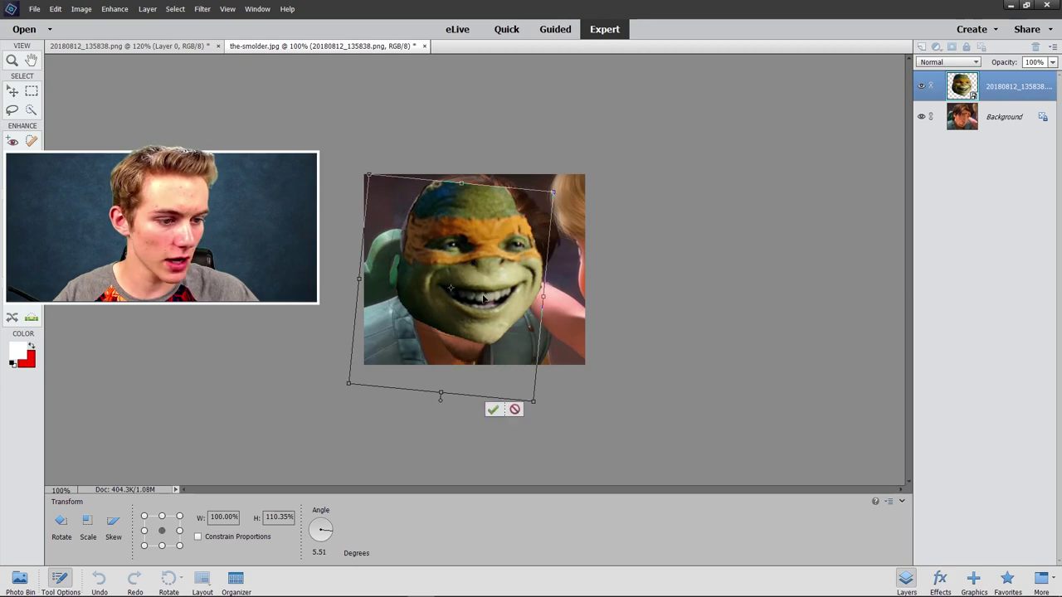
click(491, 411)
Shift and tilt the turtle head further over the face, and erase its edges around the hairline with a 15 px Eraser brush.
drag(462, 265, 483, 292)
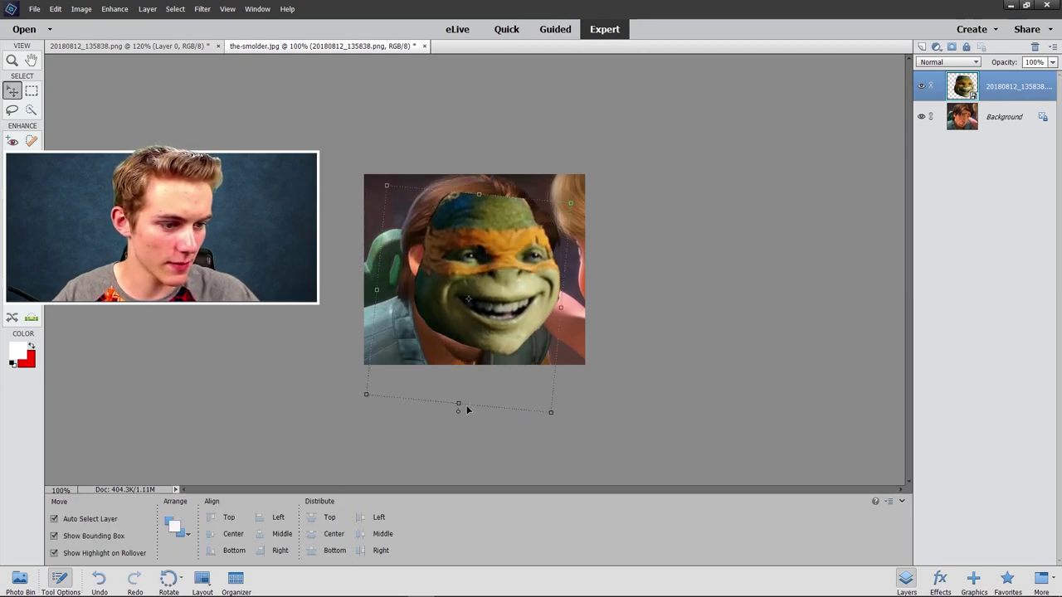
drag(459, 411, 448, 396)
mouse_move(479, 286)
mouse_down()
mouse_move(465, 378)
mouse_move(514, 340)
mouse_move(488, 372)
mouse_up()
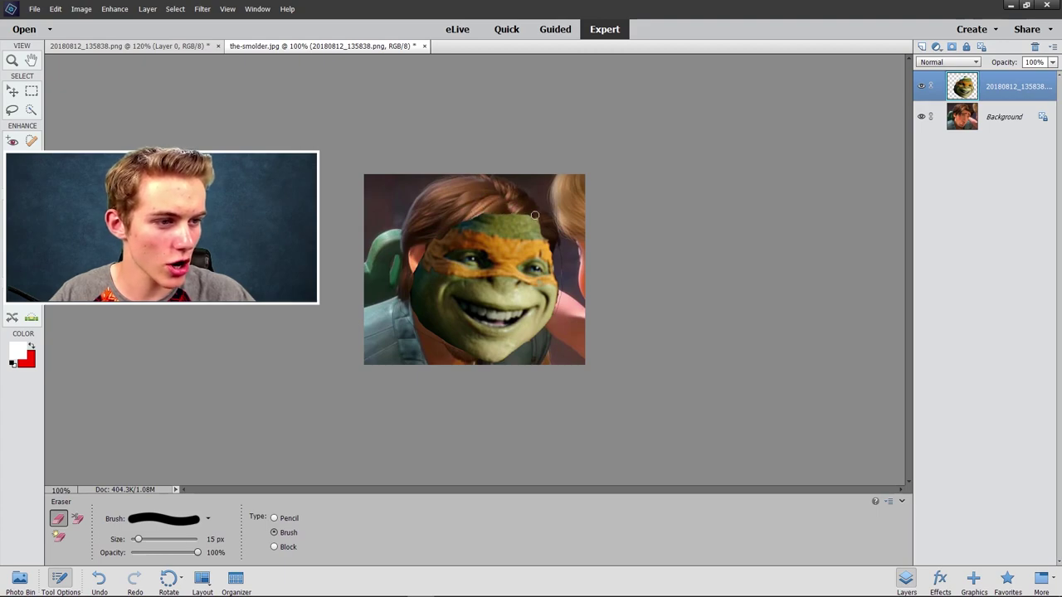
drag(467, 222, 442, 238)
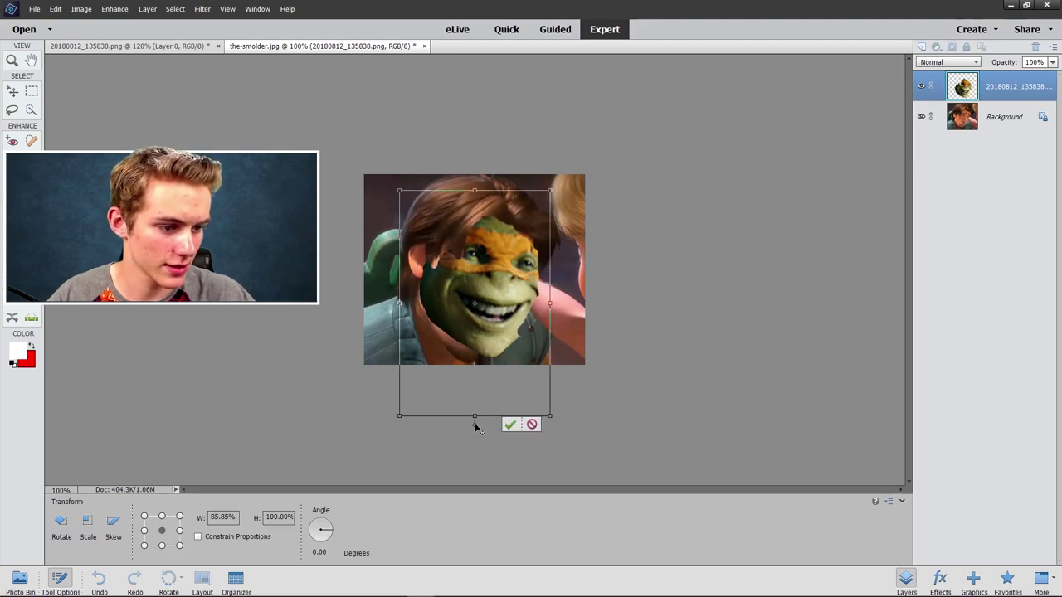
Rotate the turtle head 6.13 degrees and shift it about 0.10 in left and 0.04 in down over the man's face.
drag(476, 425, 463, 425)
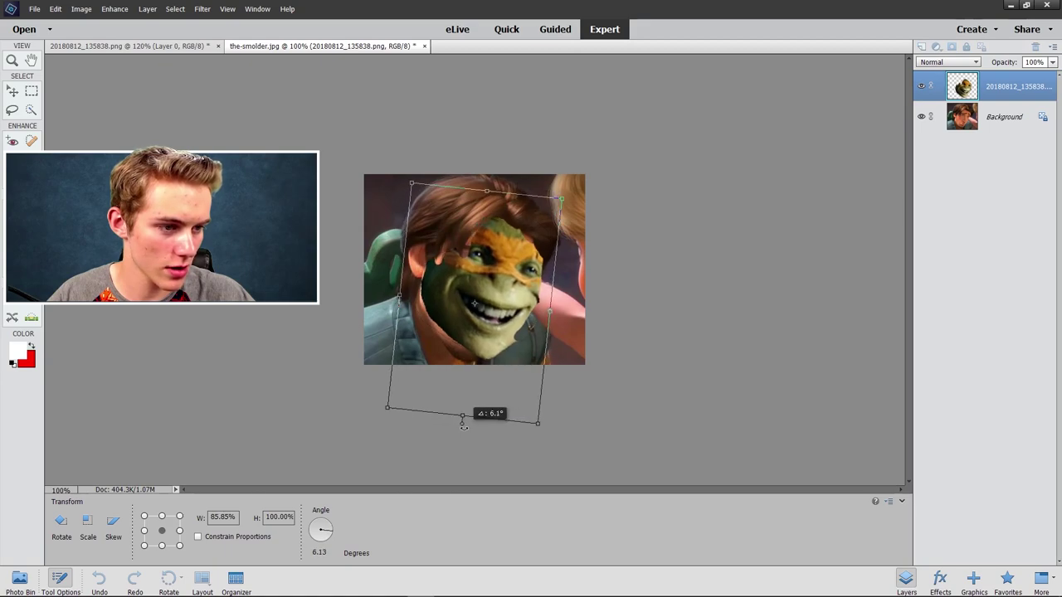
drag(490, 282, 496, 286)
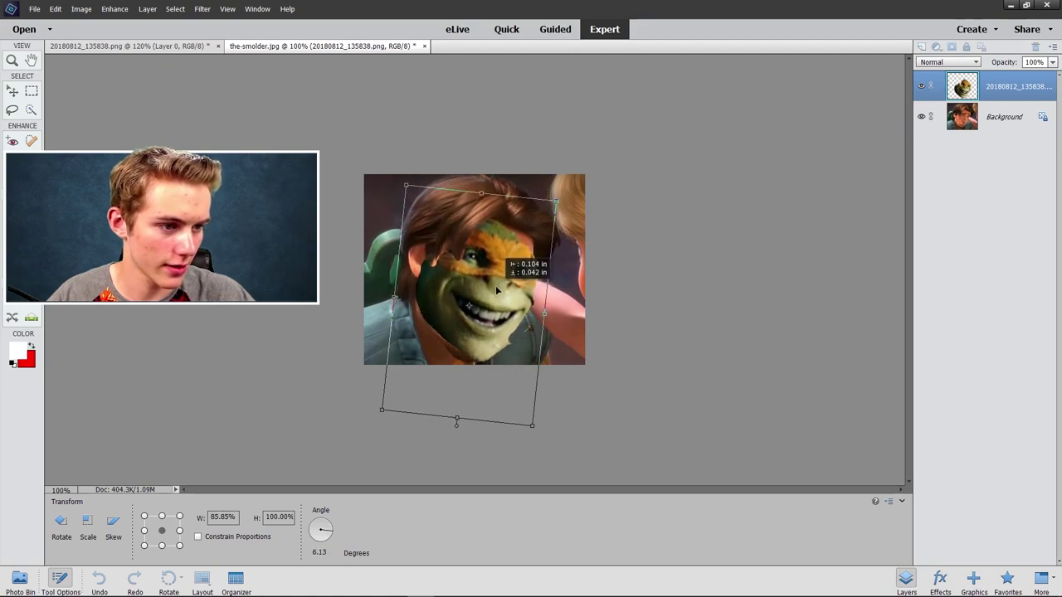
key(Return)
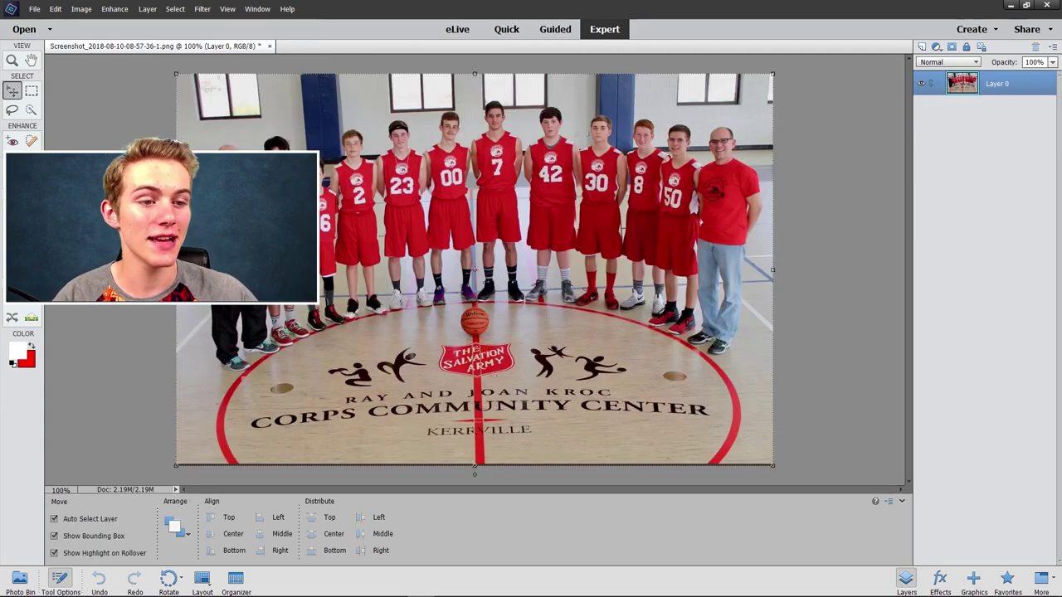
Select the number 16 player from his head down to the hem of his shorts with the Quick Selection tool at 8 px.
key(z)
click(305, 202)
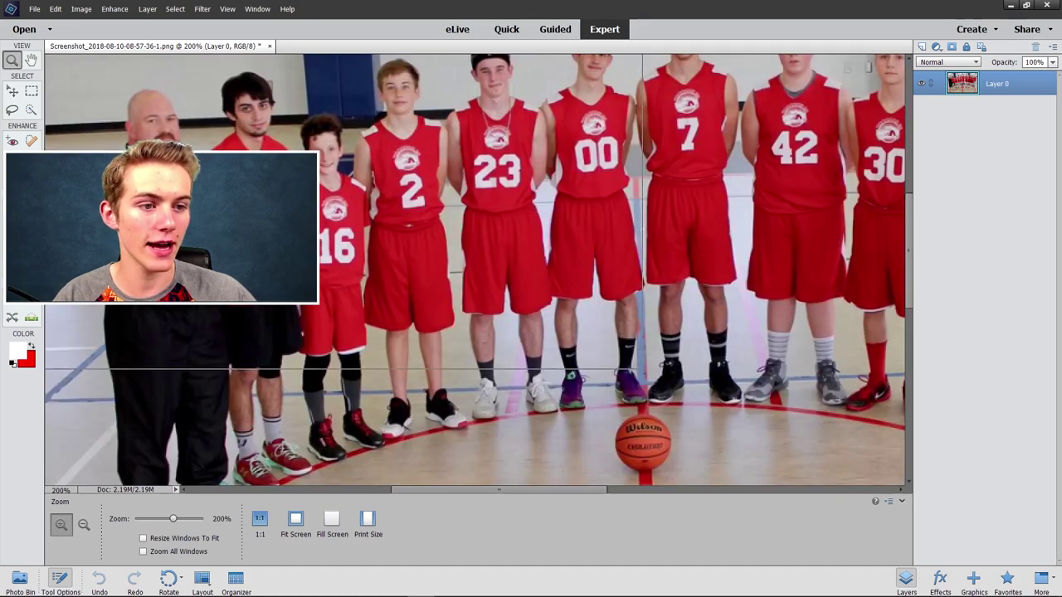
click(306, 203)
drag(911, 262, 912, 247)
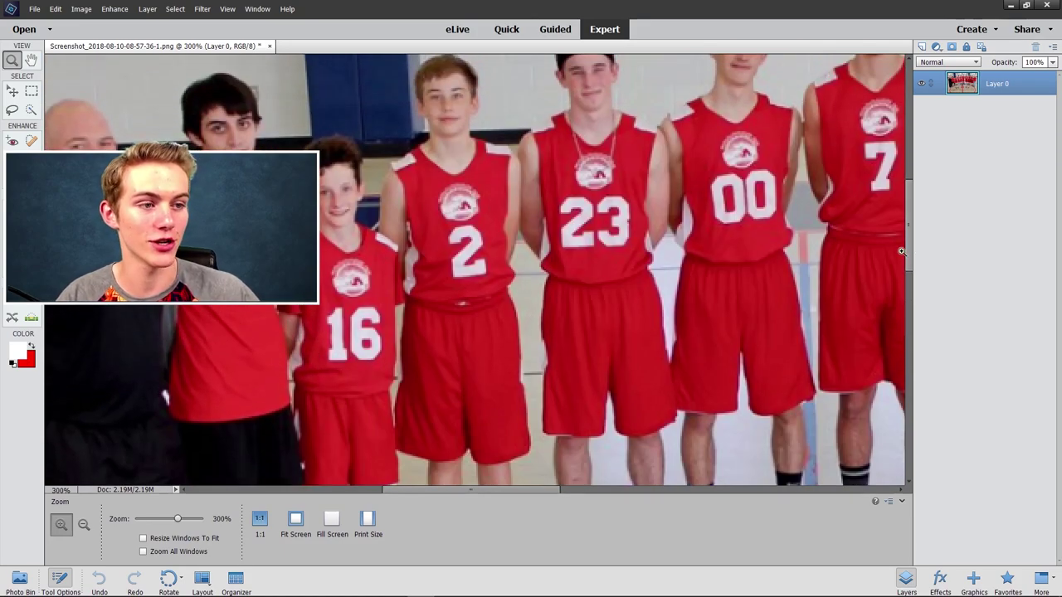
click(191, 145)
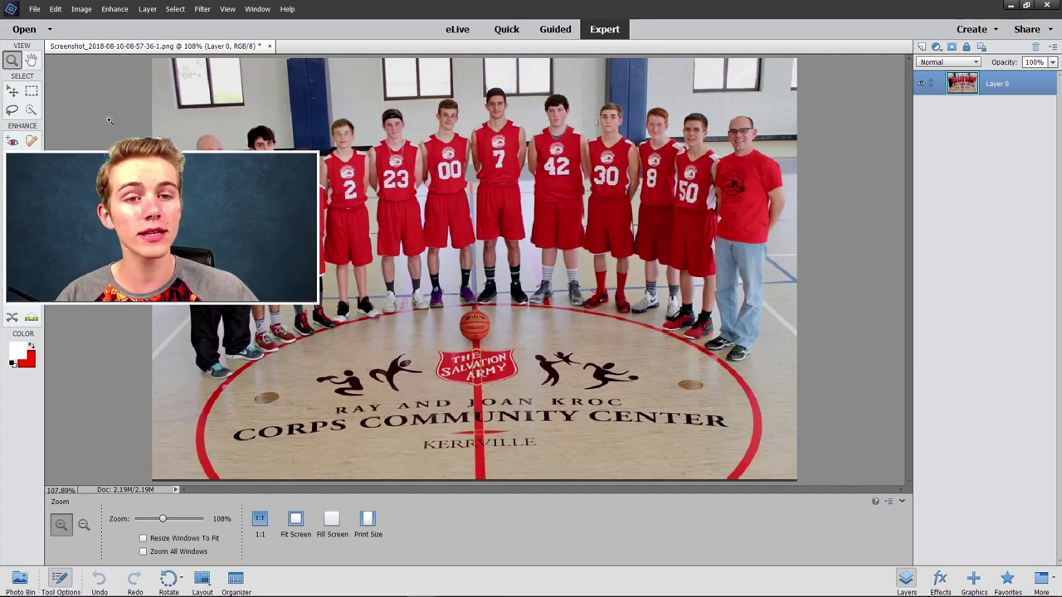
key(v)
click(13, 61)
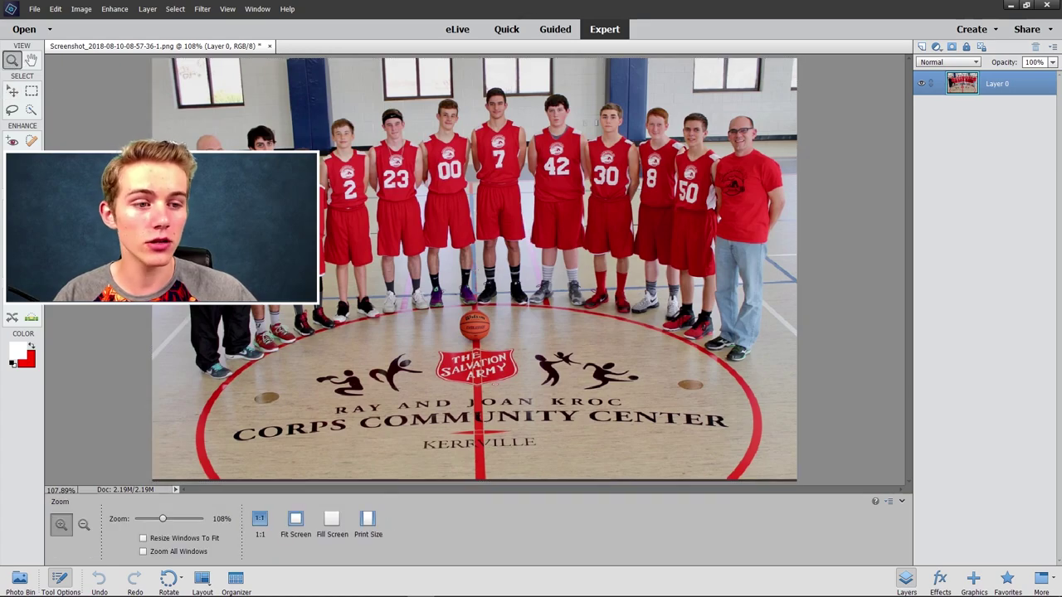
click(279, 181)
click(288, 176)
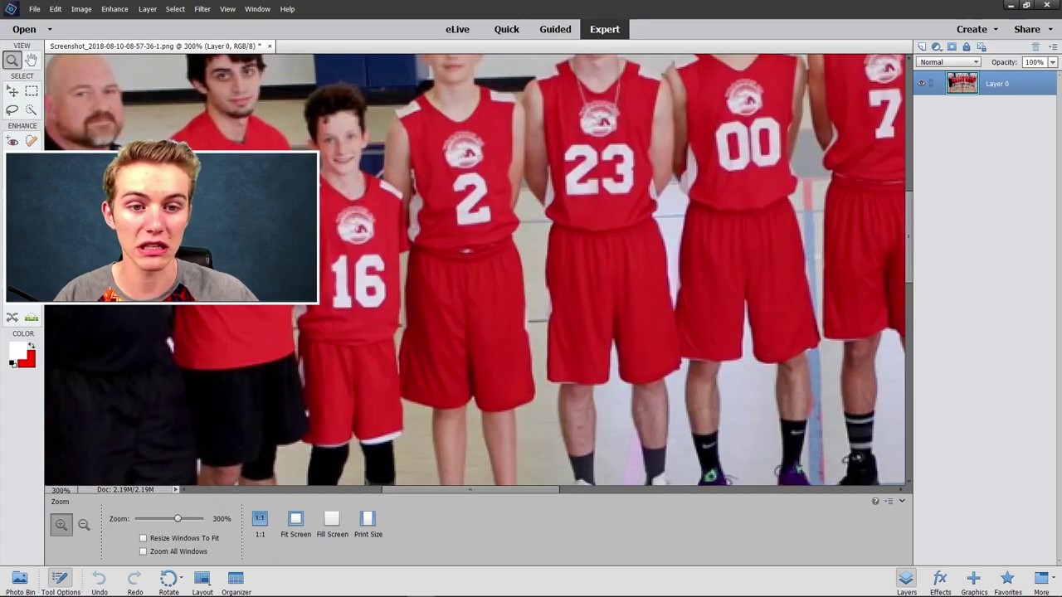
click(31, 109)
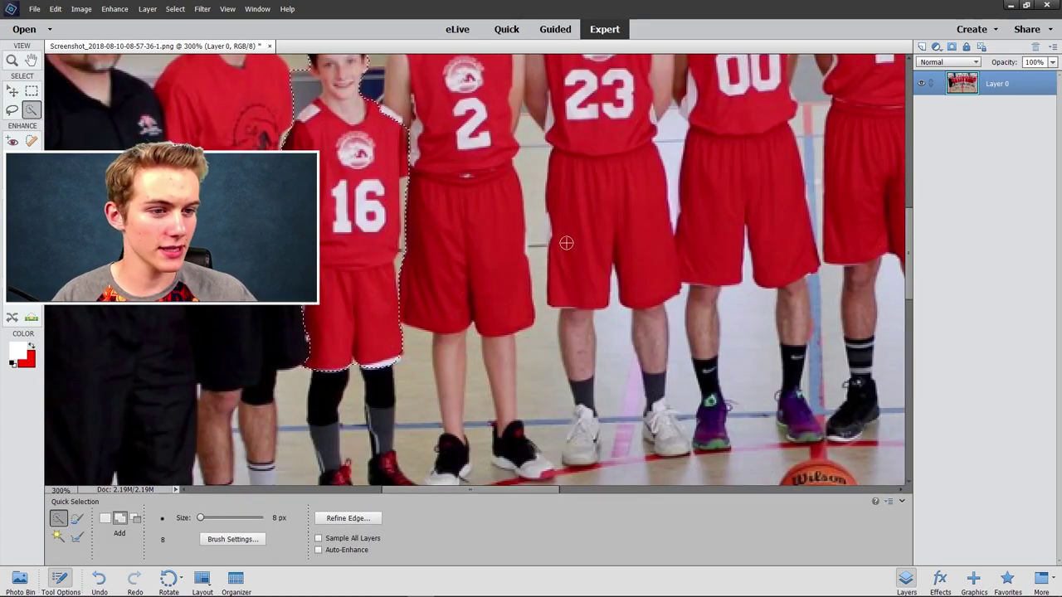
Move the number 16 player's selected upper body straight up until his head passes the photo's upper edge, leaving his lower legs in place.
drag(907, 252, 910, 239)
key(v)
scroll(879, 246, up, 2)
drag(360, 257, 343, 156)
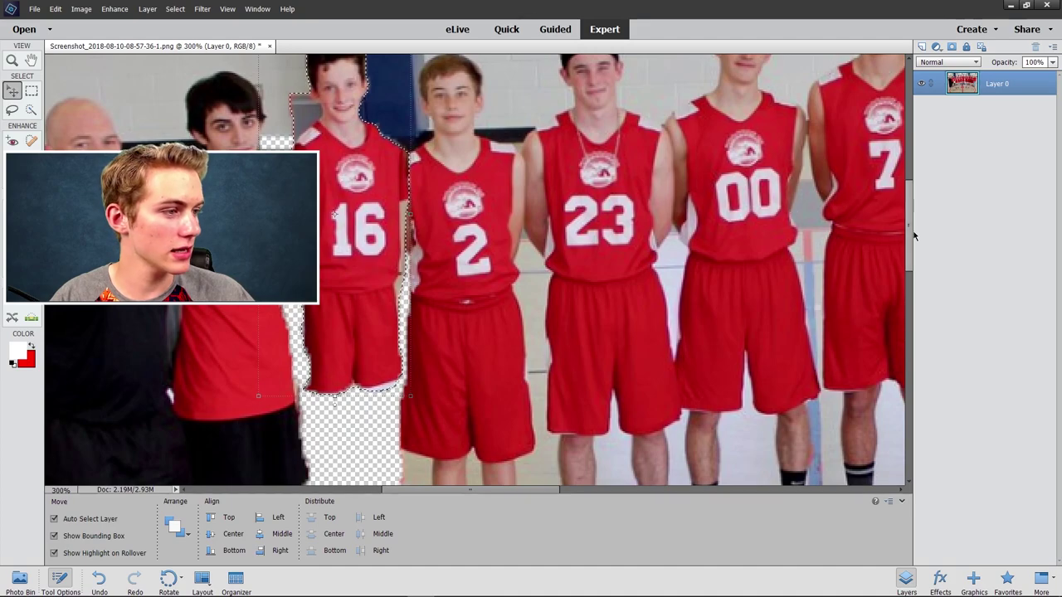
drag(907, 232, 913, 207)
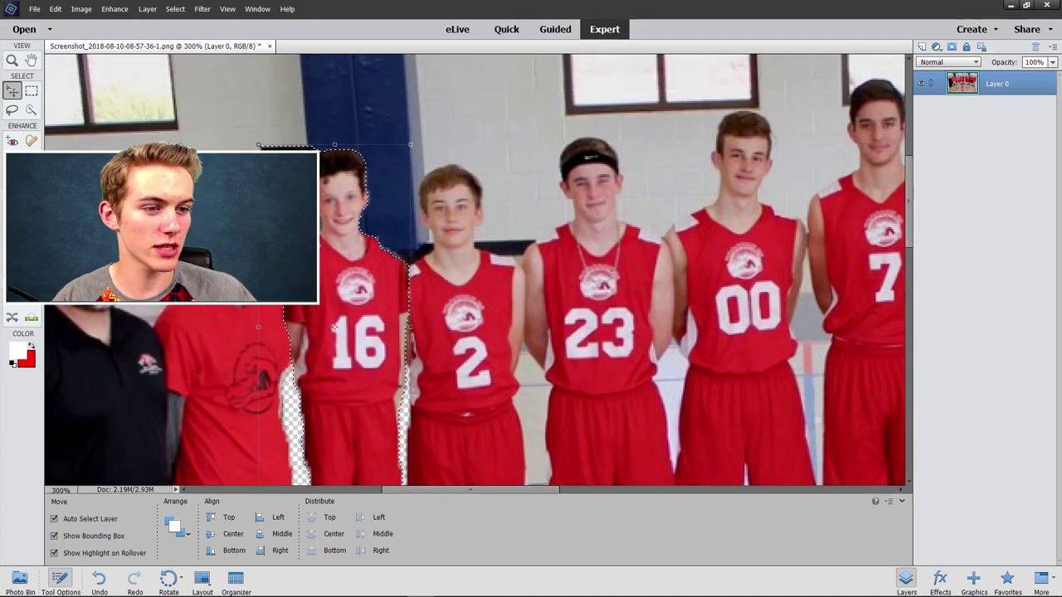
drag(322, 302, 328, 219)
scroll(894, 198, up, 4)
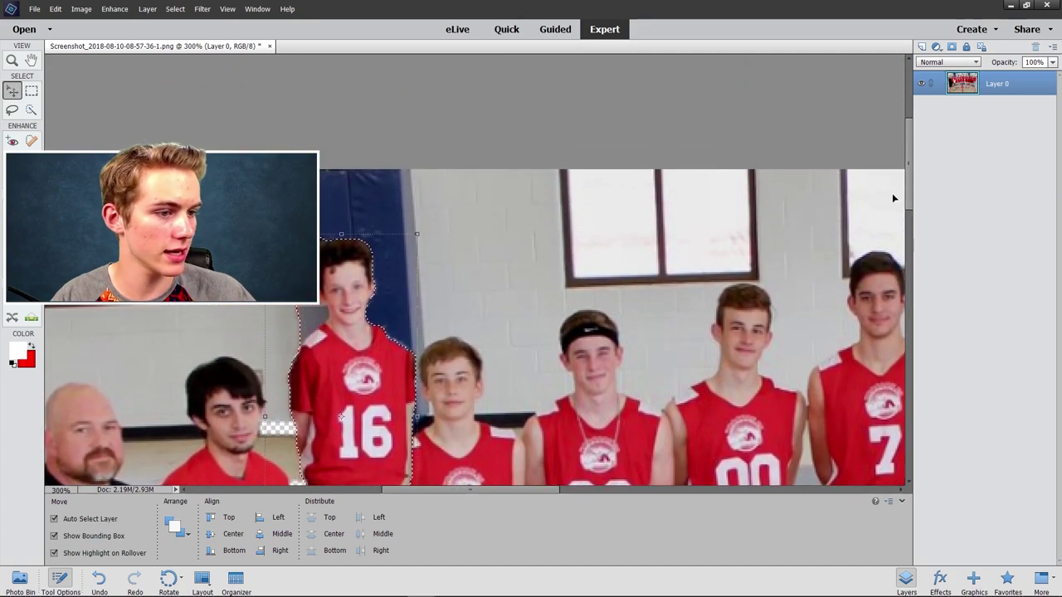
drag(352, 420, 329, 232)
drag(914, 204, 897, 302)
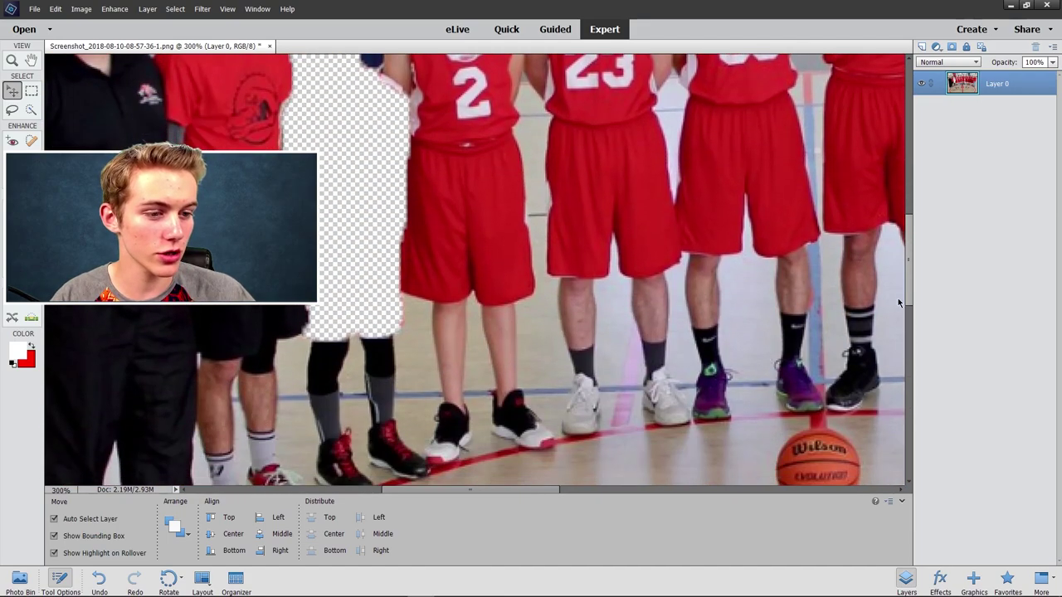
Select the black upper parts of the player's remaining legs with the Quick Selection tool at 8 px and copy them to a new layer.
click(31, 93)
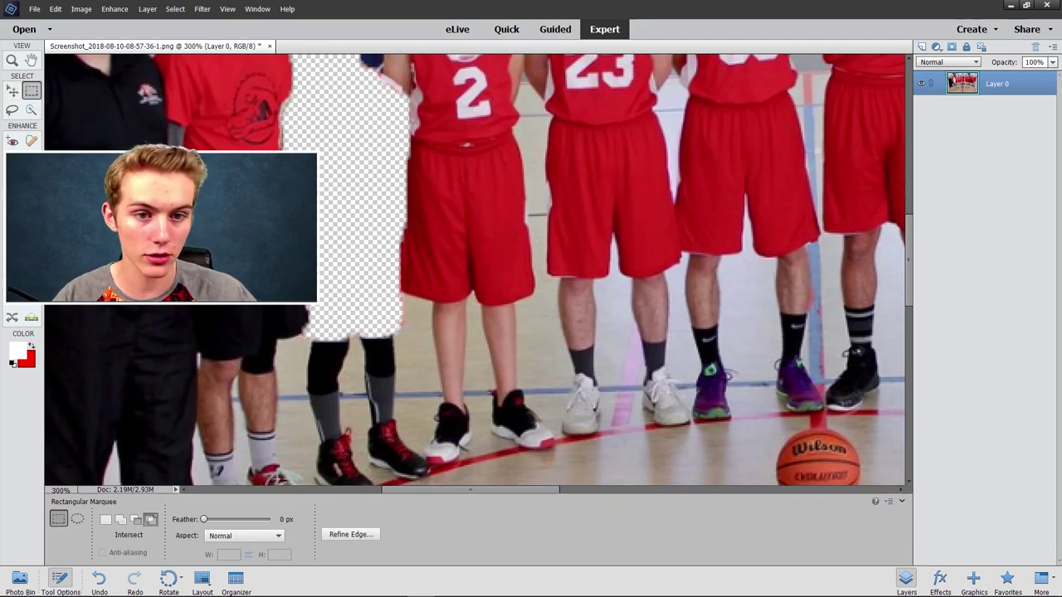
click(32, 110)
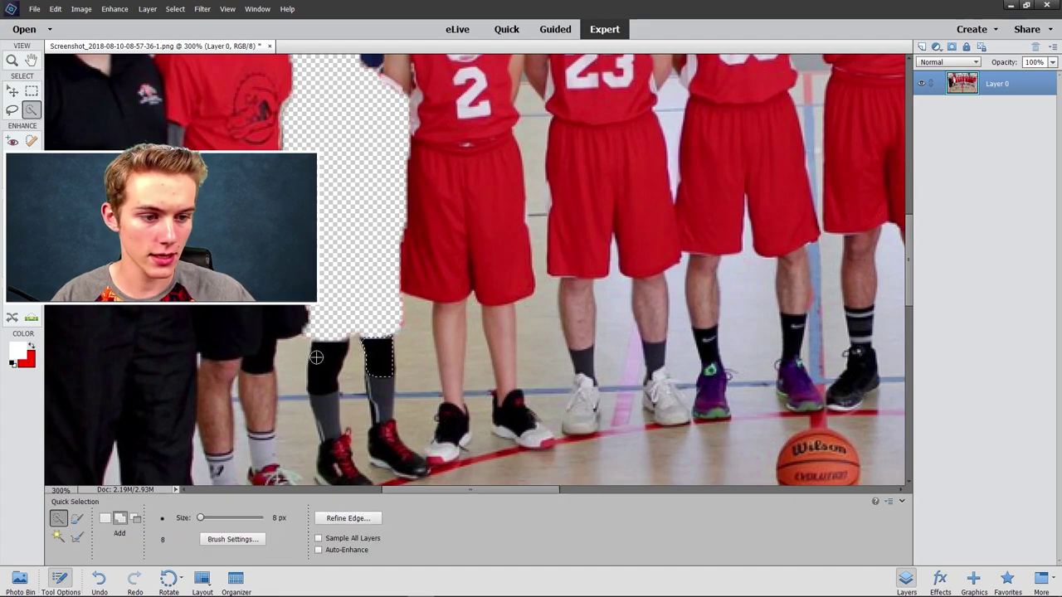
click(13, 92)
right_click(335, 363)
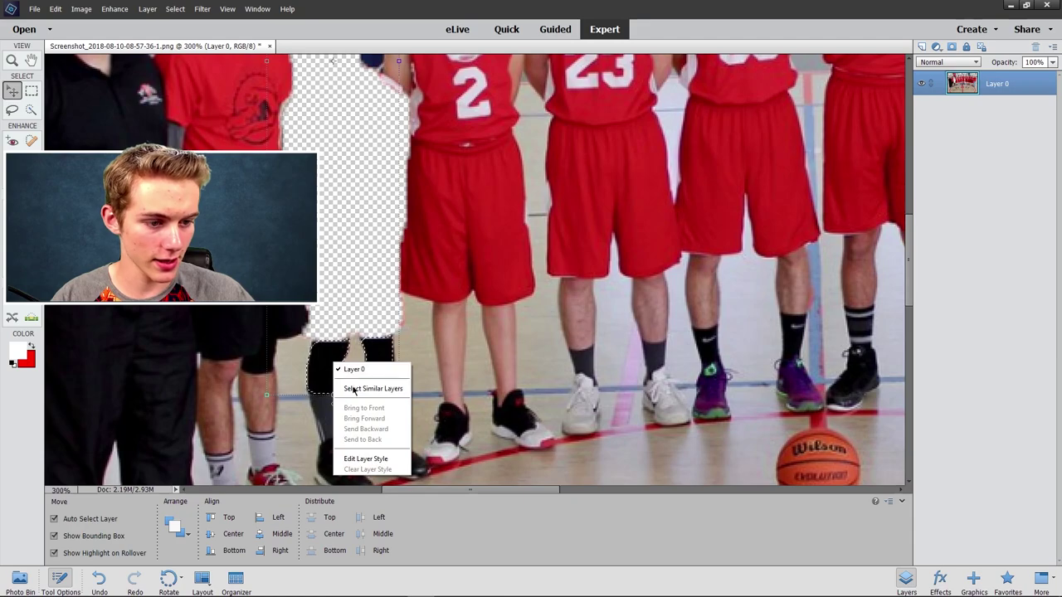
click(367, 386)
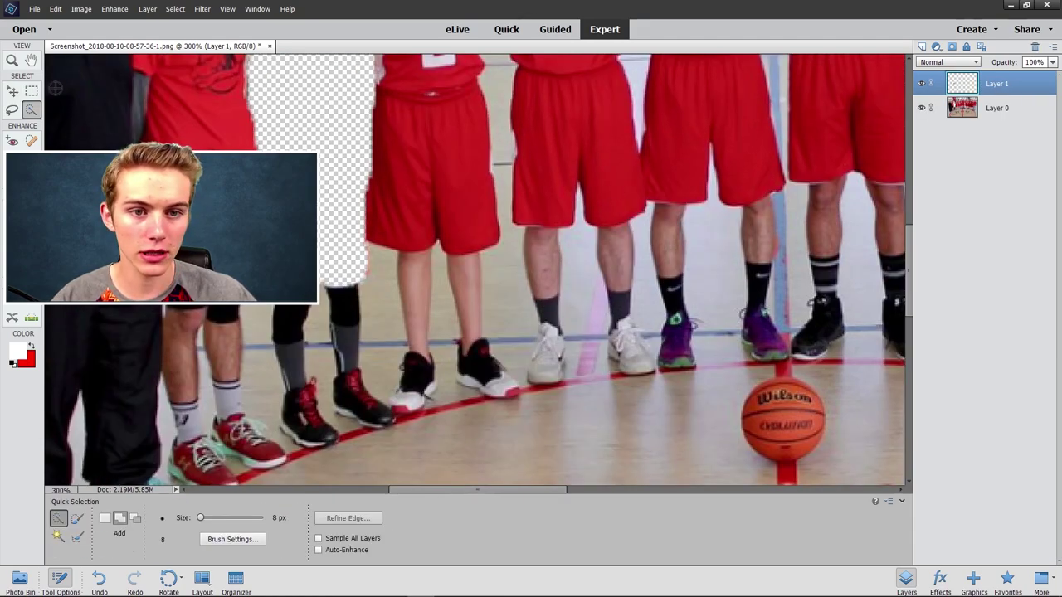
Move the copied leg piece above the remaining legs, then duplicate its layer ten times, stacking the copies upward to the raised shorts.
key(v)
drag(345, 308, 346, 275)
right_click(345, 275)
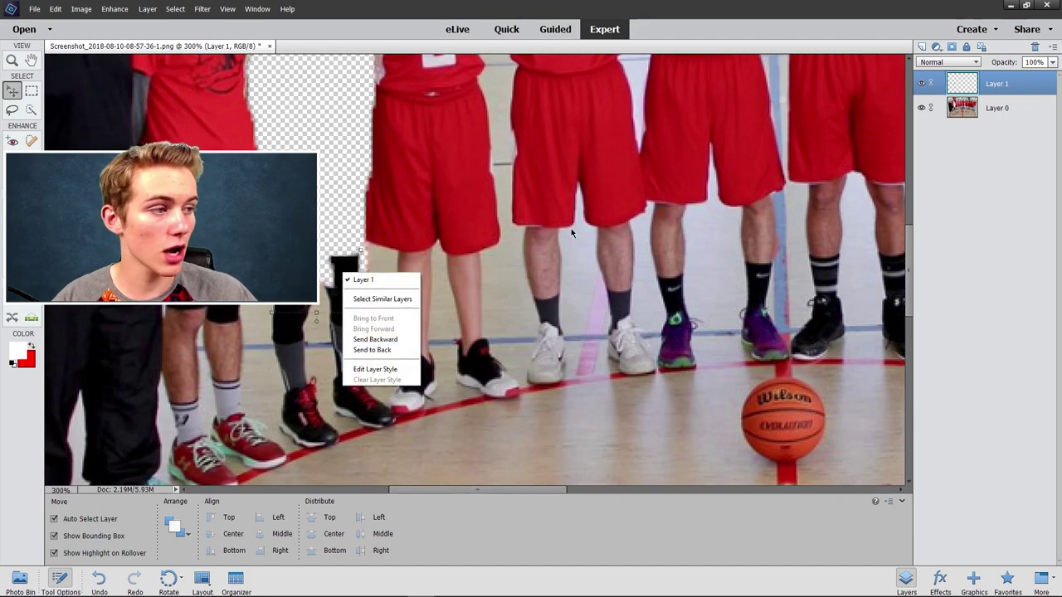
right_click(986, 86)
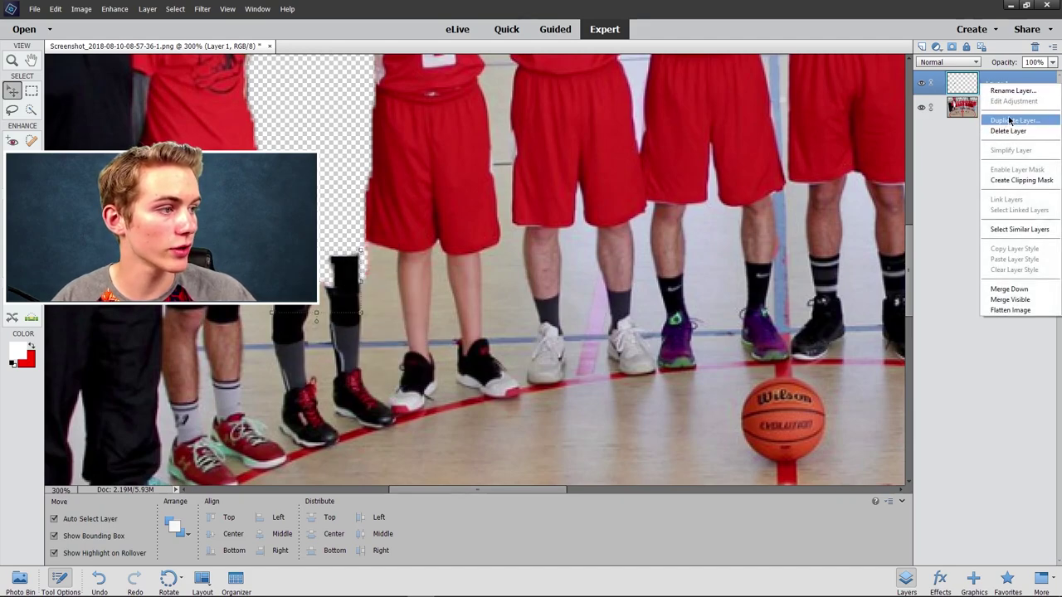
click(1013, 120)
click(629, 179)
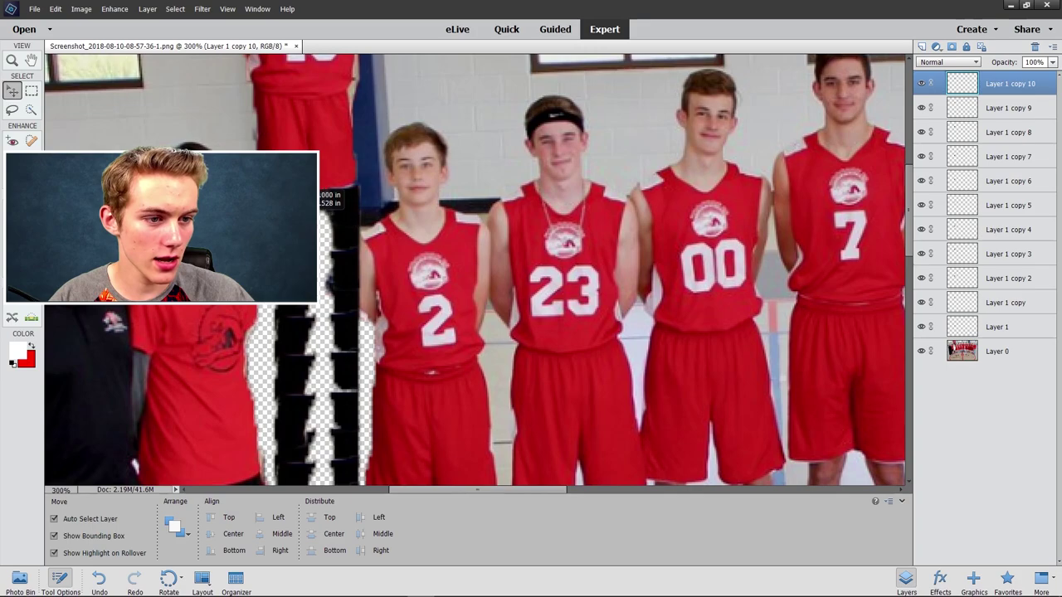
drag(292, 216, 292, 215)
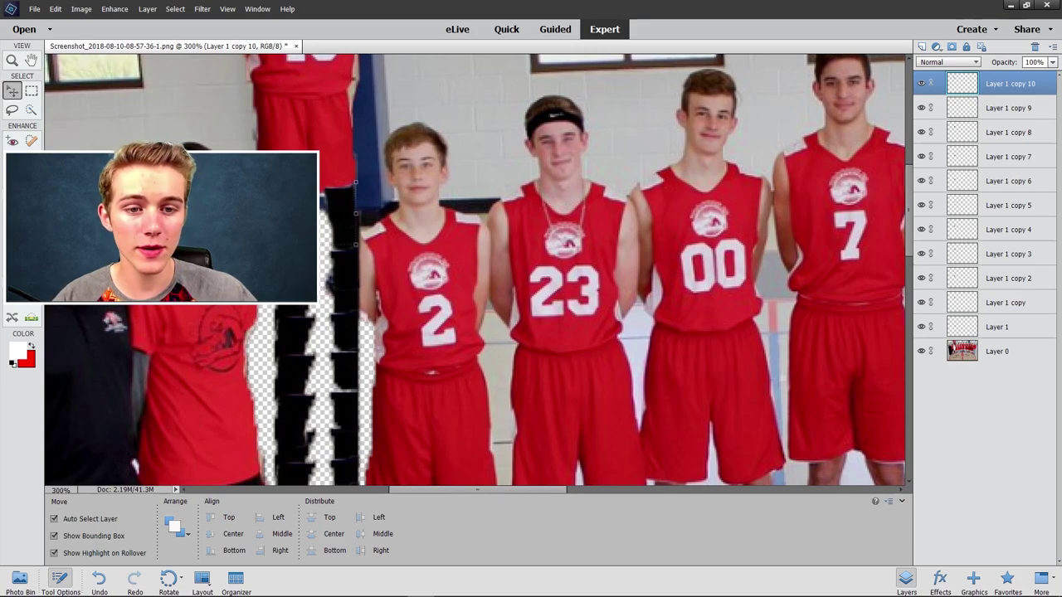
Set the foreground color to black and smooth the jagged edges of the stacked legs with an 8 px Pencil.
click(32, 267)
click(18, 351)
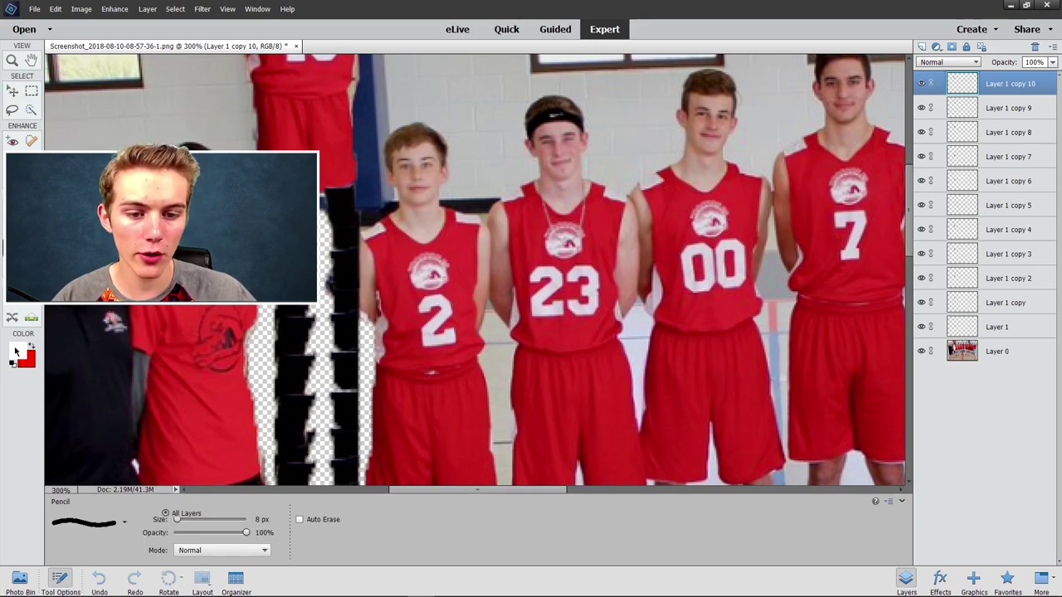
drag(404, 295, 232, 399)
click(555, 195)
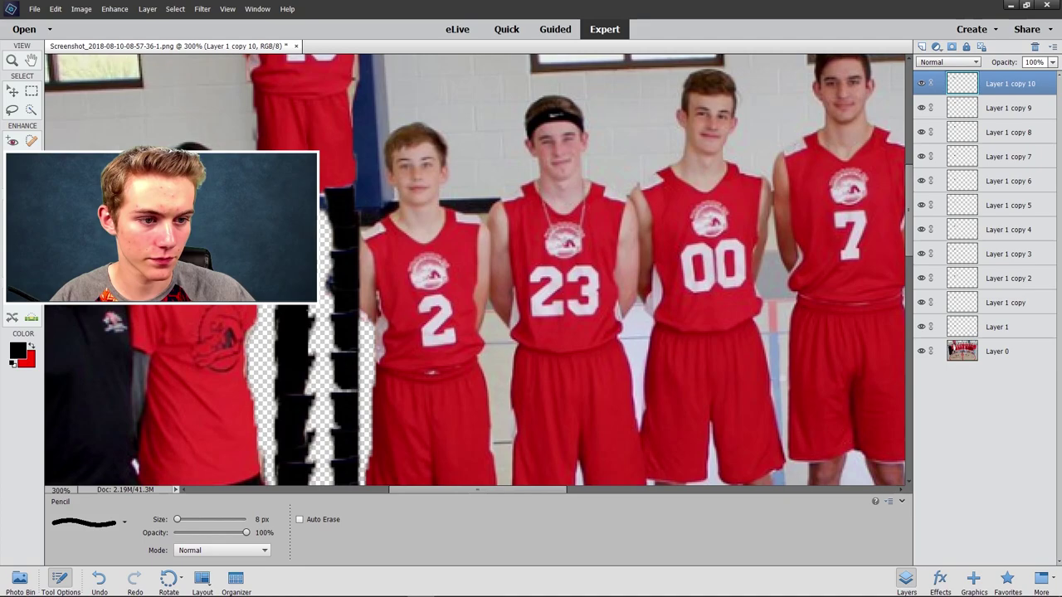
drag(305, 429, 302, 458)
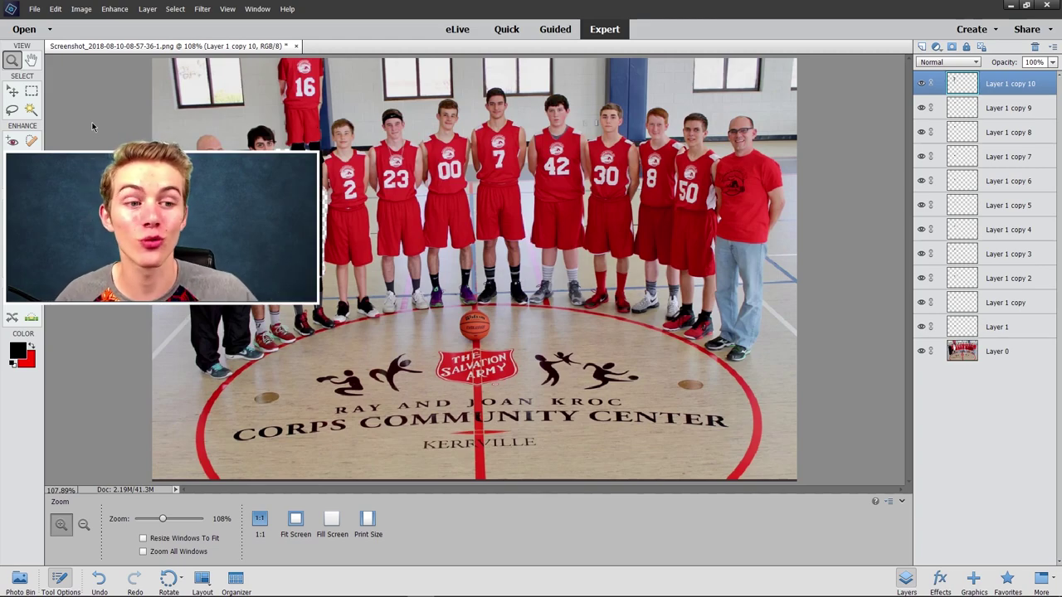
Sample the beige background beside the legs and paint over the transparent gaps around and between the stretched legs with the Pencil.
click(12, 90)
key(z)
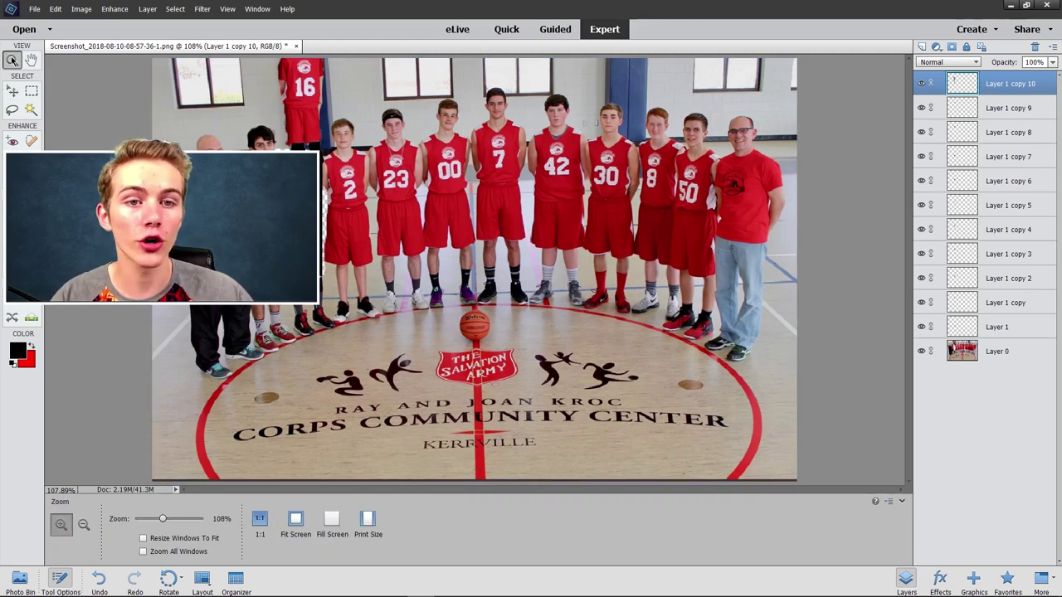
click(290, 206)
click(288, 207)
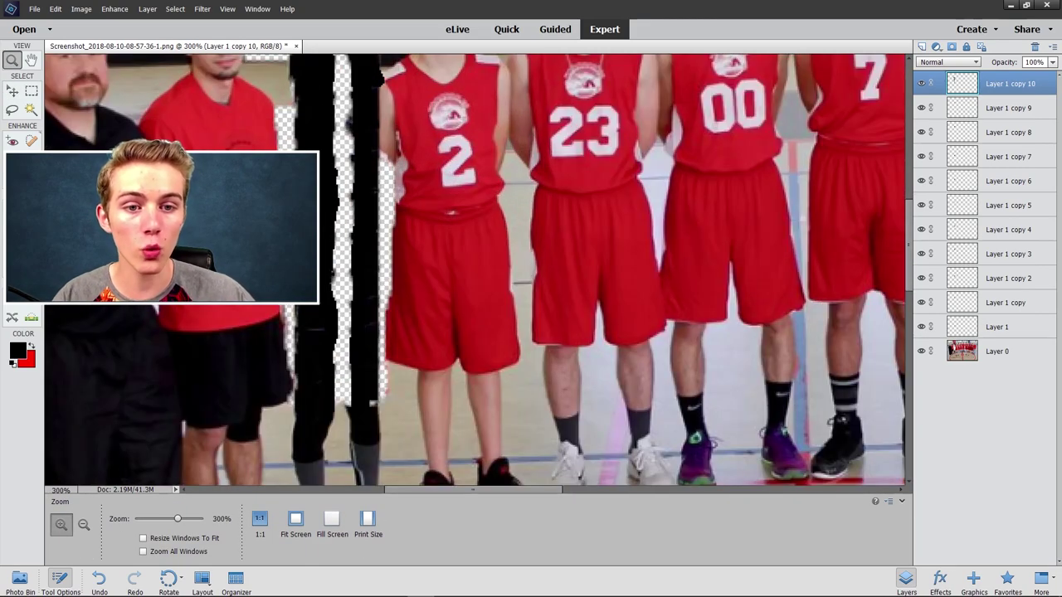
key(i)
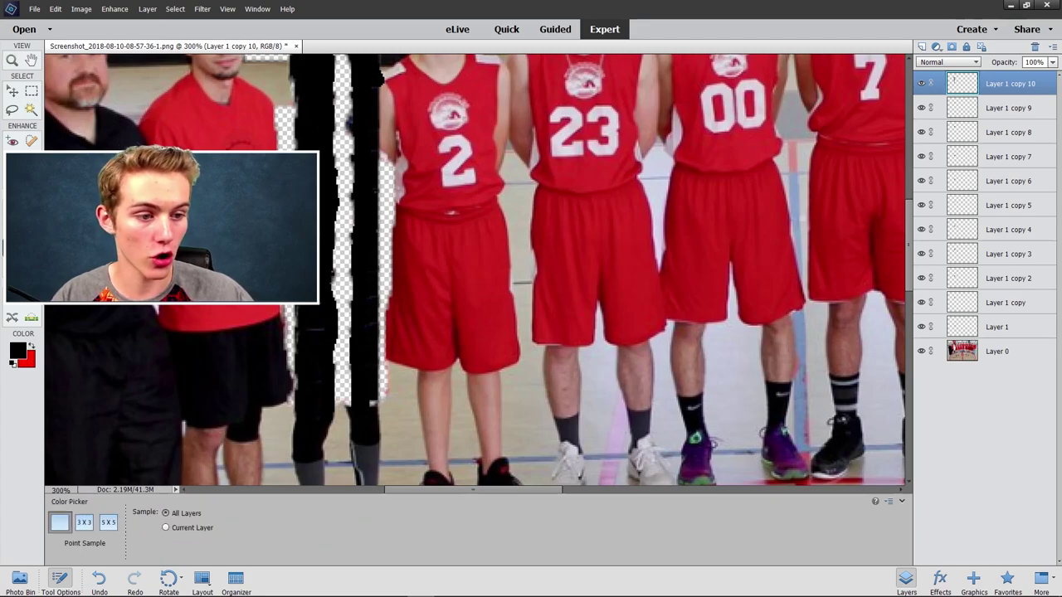
click(410, 397)
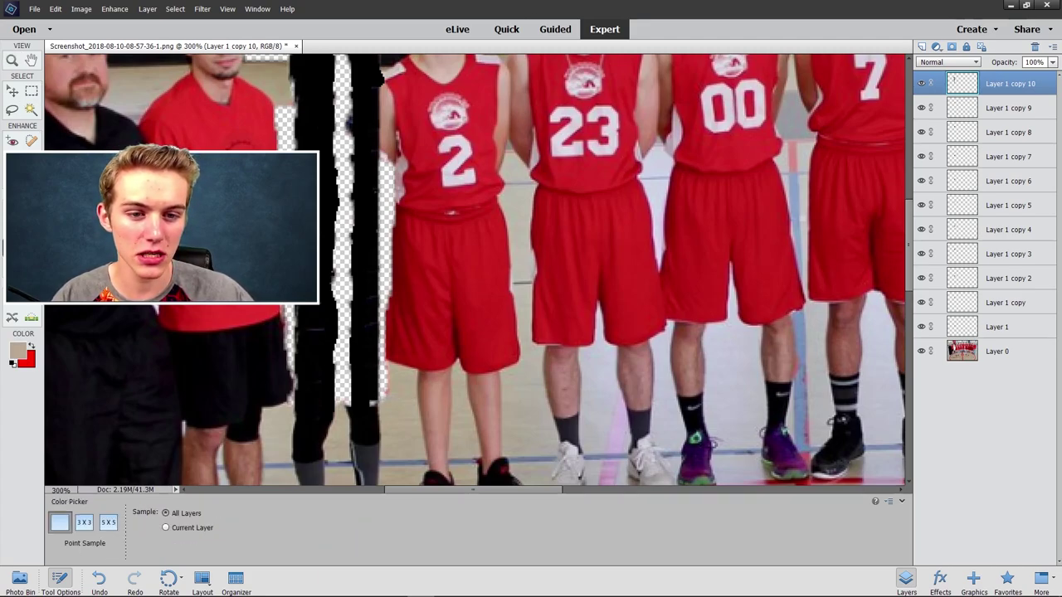
key(n)
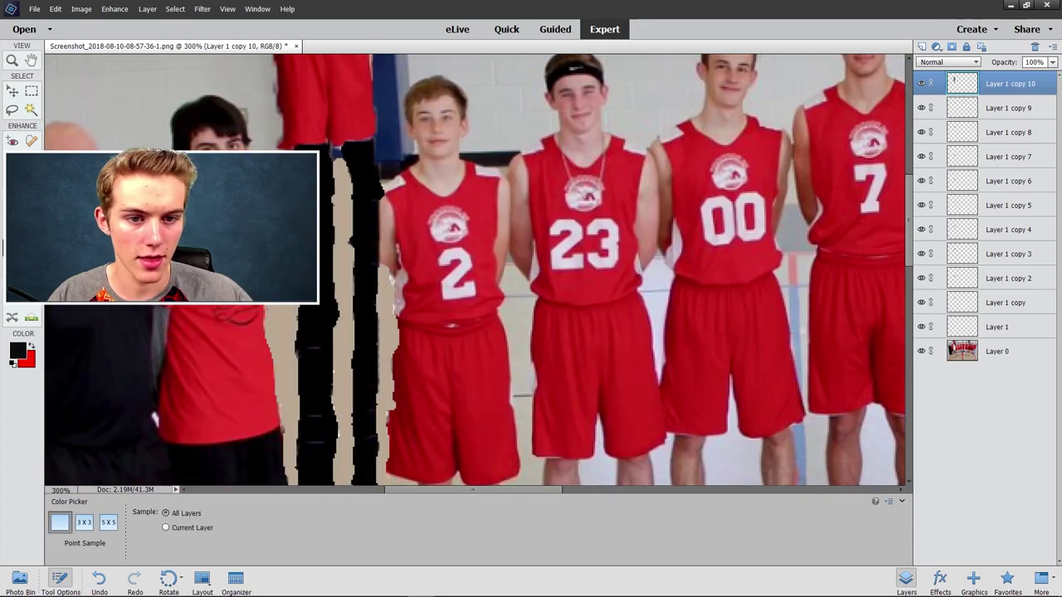
key(n)
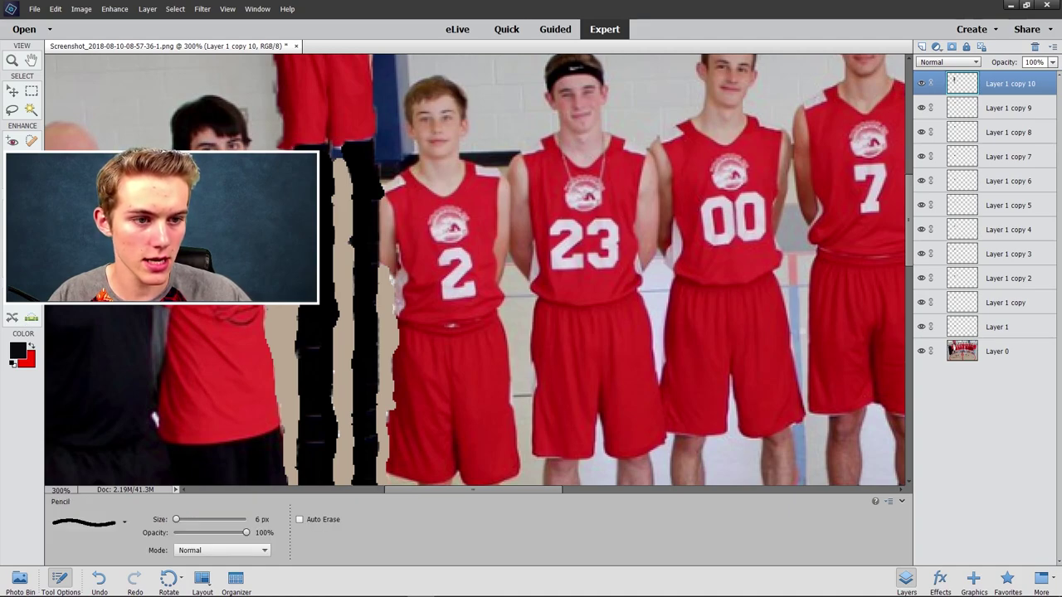
click(13, 61)
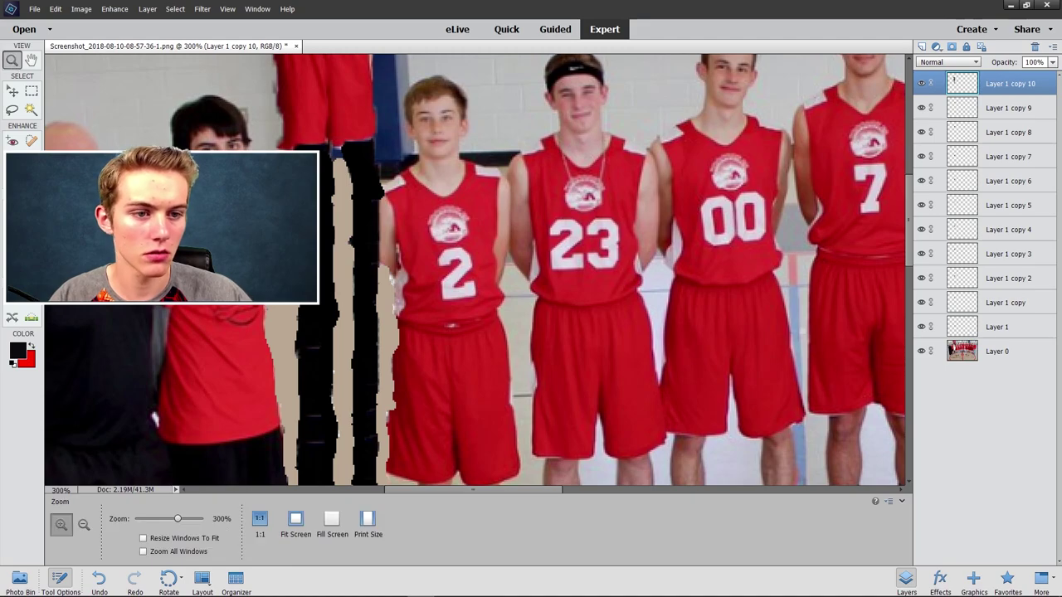
key(ctrl+0)
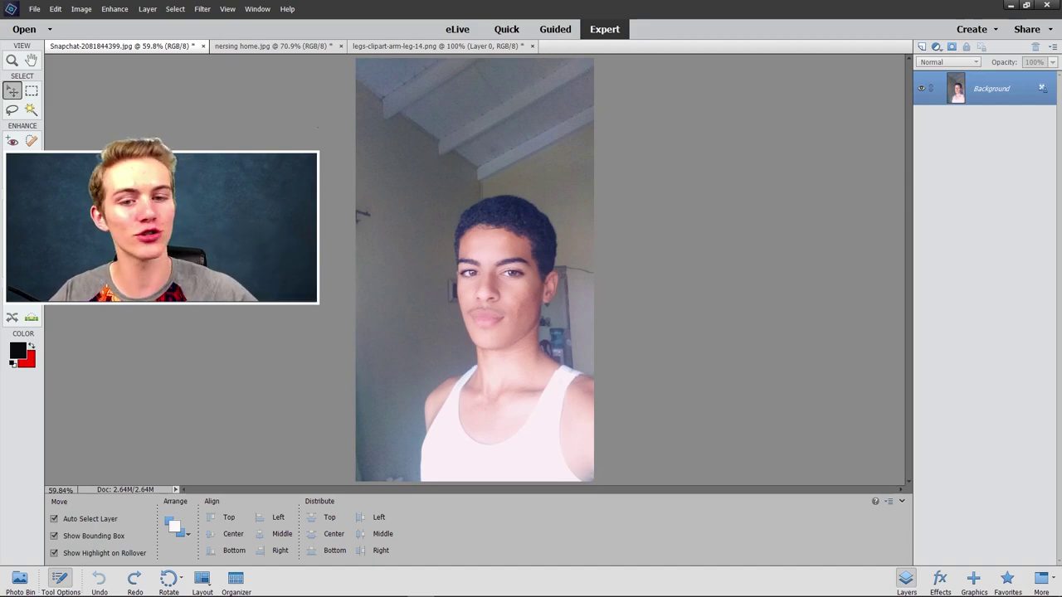
Select the man in the selfie with the Quick Selection tool at 20 px and copy him to a new layer.
click(31, 111)
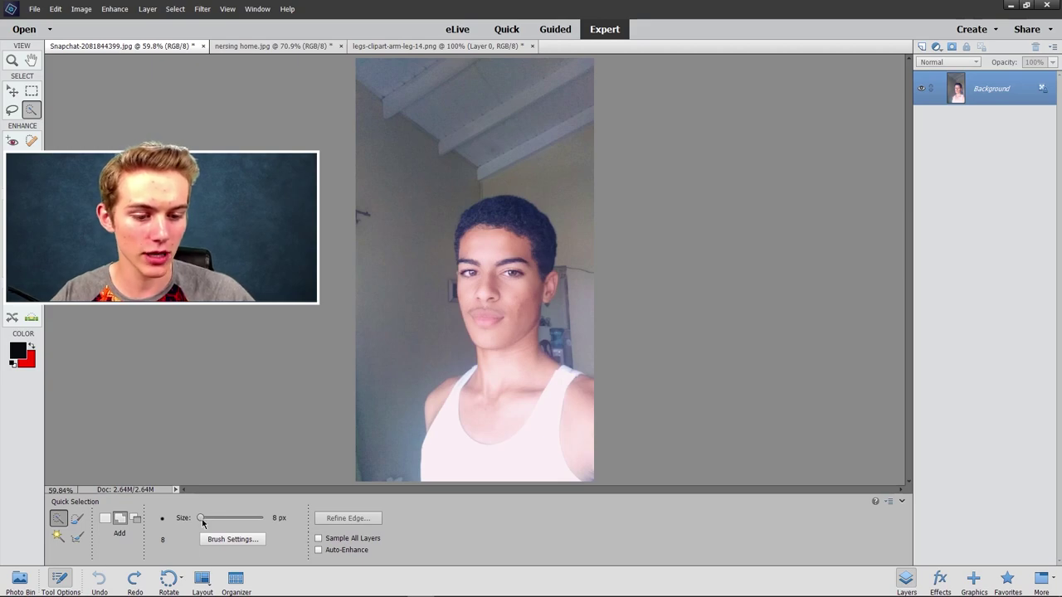
drag(200, 518, 208, 518)
mouse_move(501, 226)
mouse_down()
mouse_move(479, 219)
mouse_move(465, 235)
mouse_move(485, 218)
mouse_move(529, 224)
mouse_move(539, 265)
mouse_move(501, 319)
mouse_move(526, 336)
mouse_move(505, 409)
mouse_up()
drag(427, 426, 445, 392)
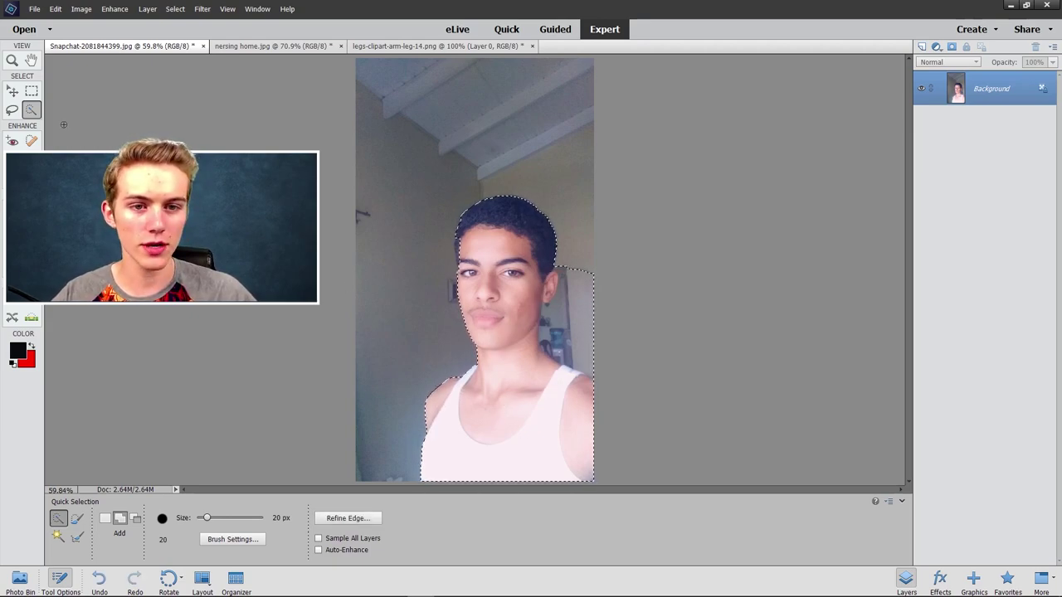
right_click(503, 286)
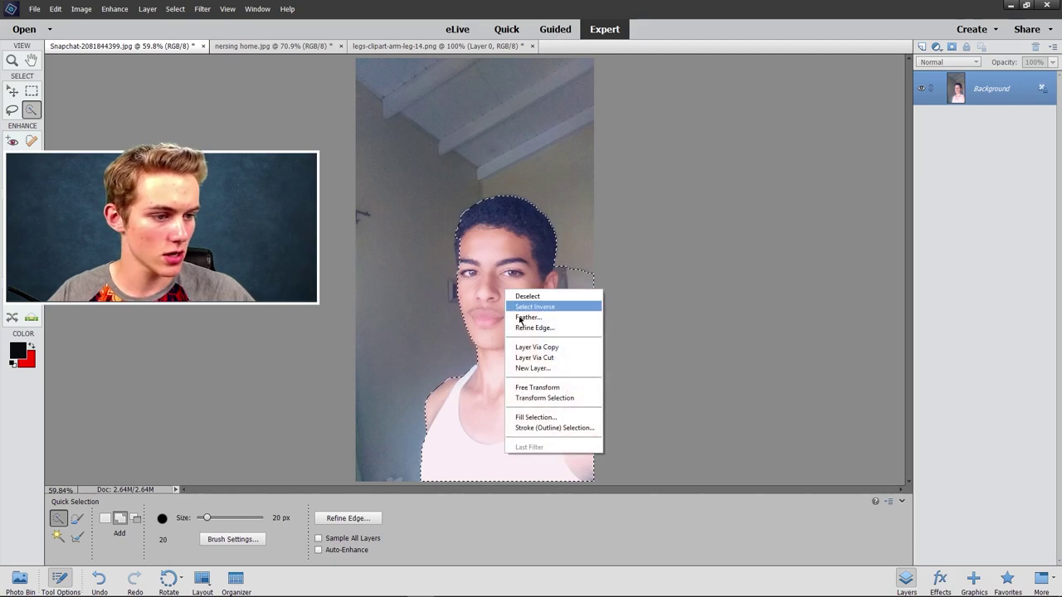
click(535, 346)
Delete the original photo layer beneath the copied cutout.
click(1011, 124)
right_click(1012, 125)
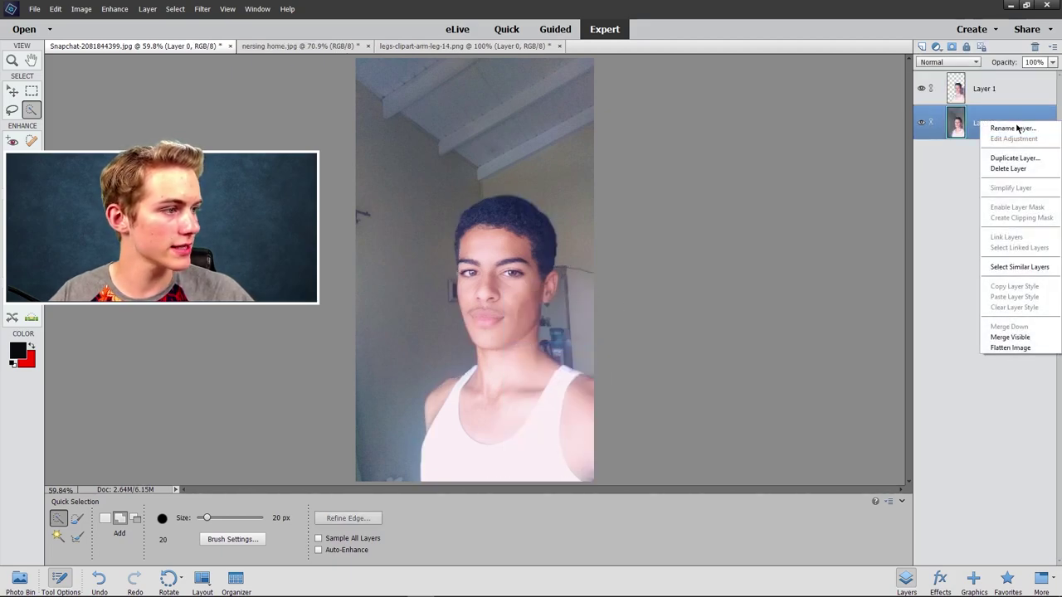
click(1010, 172)
Erase the leftover background next to the man's ear and neck with the Eraser.
key(z)
key(ctrl+equal)
key(b)
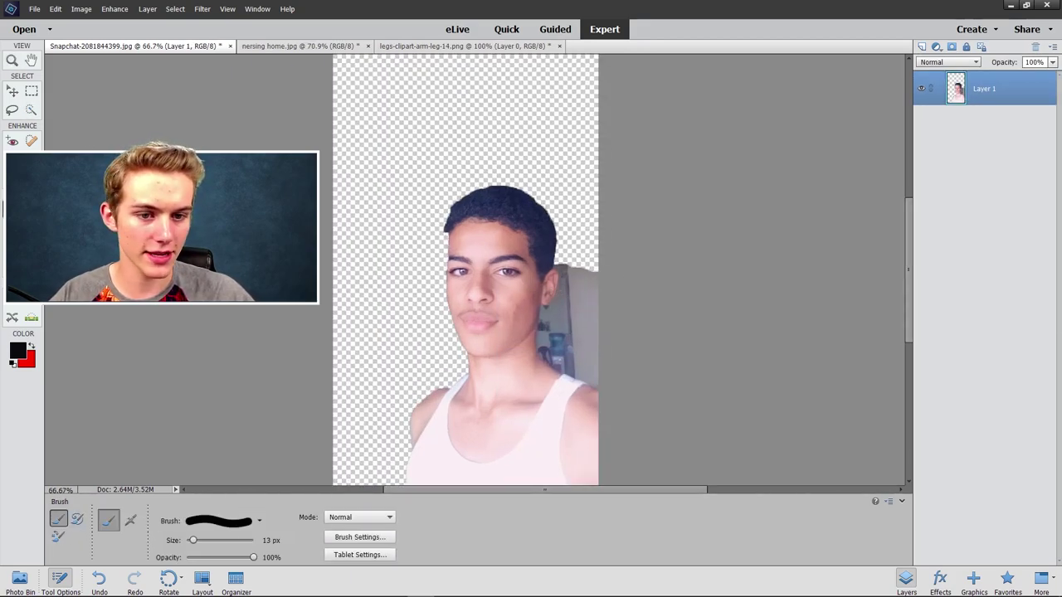
key(e)
mouse_move(592, 269)
mouse_down()
mouse_move(599, 301)
mouse_move(589, 259)
mouse_up()
drag(589, 261, 596, 325)
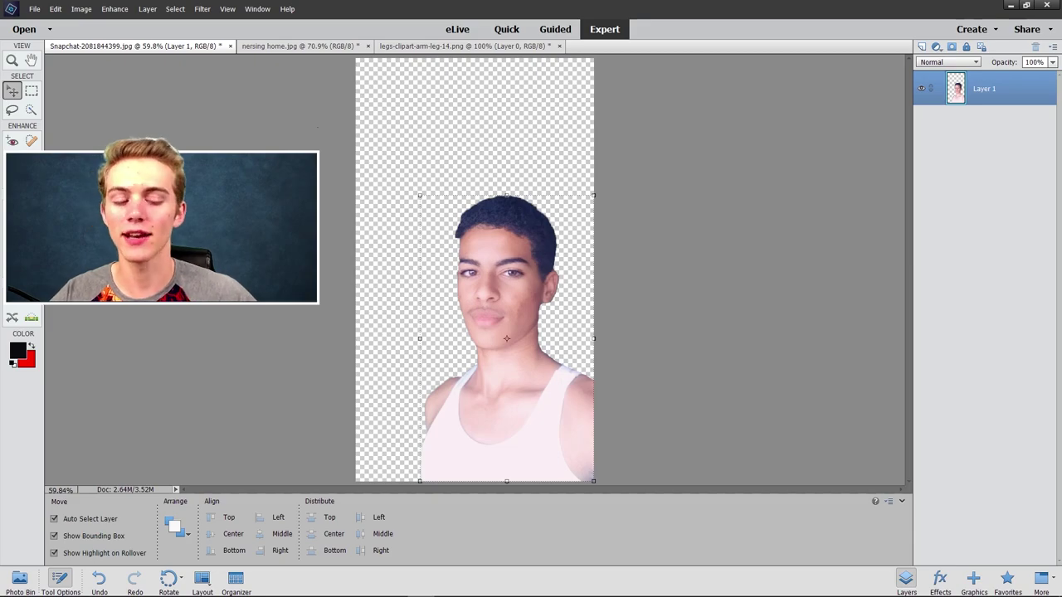
Place the selfie cutout into the nursing home picture, in front of the smiling man in the wheelchair.
click(19, 578)
click(165, 538)
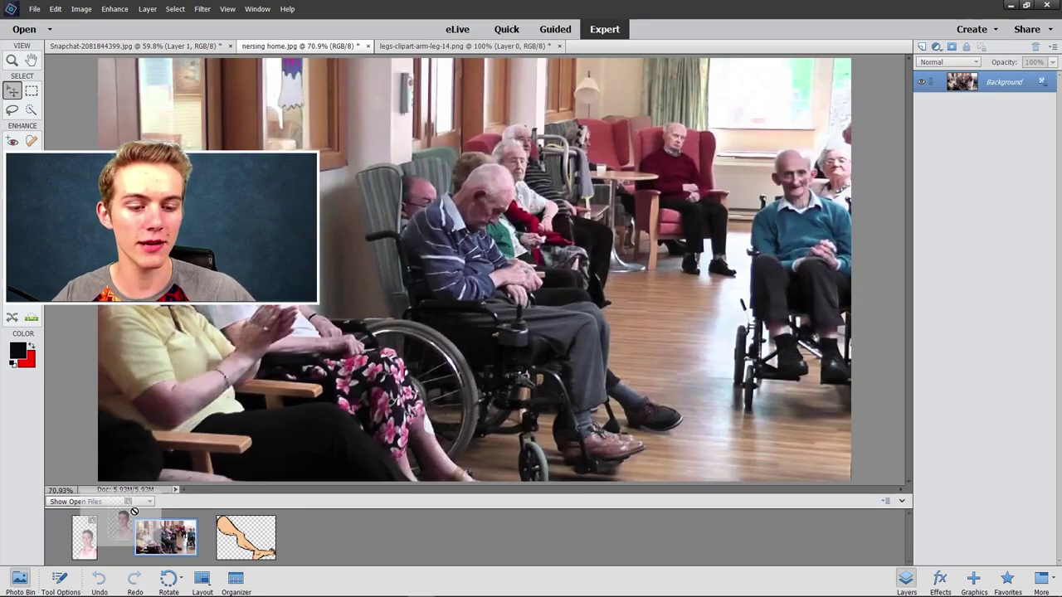
drag(84, 538, 752, 326)
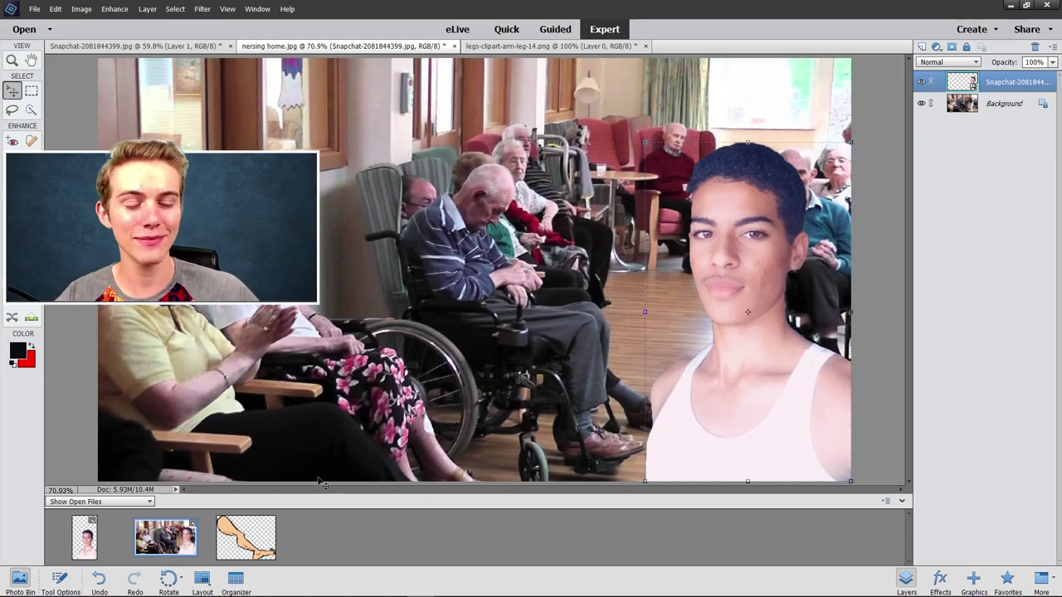
Add the leg clipart to the nursing home picture, flip it horizontally and vertically, and stretch it from the cutout's shoulder to the slumped man's chest.
drag(243, 549, 370, 309)
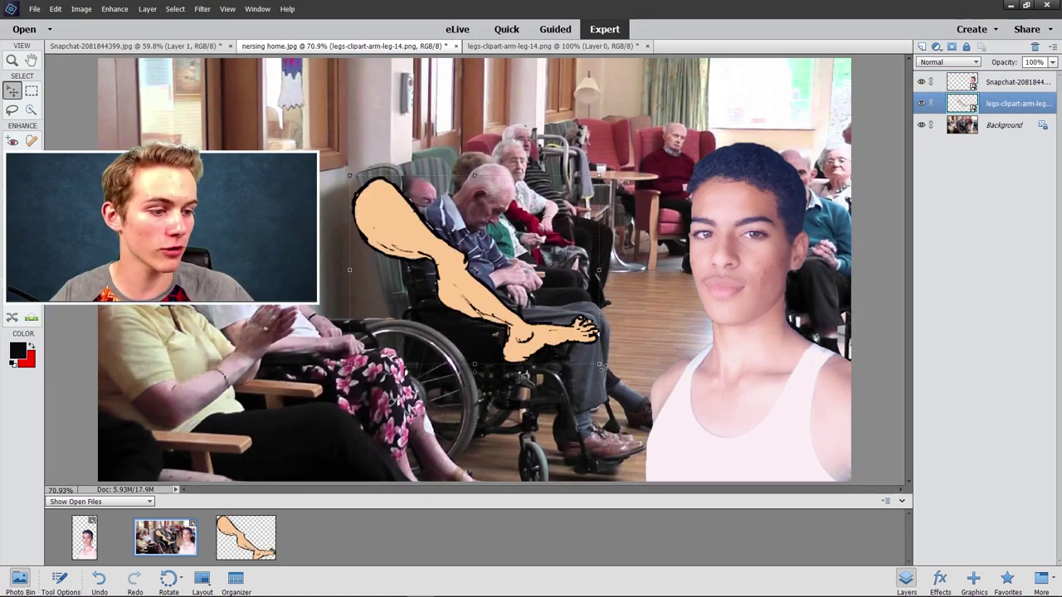
drag(599, 270, 284, 270)
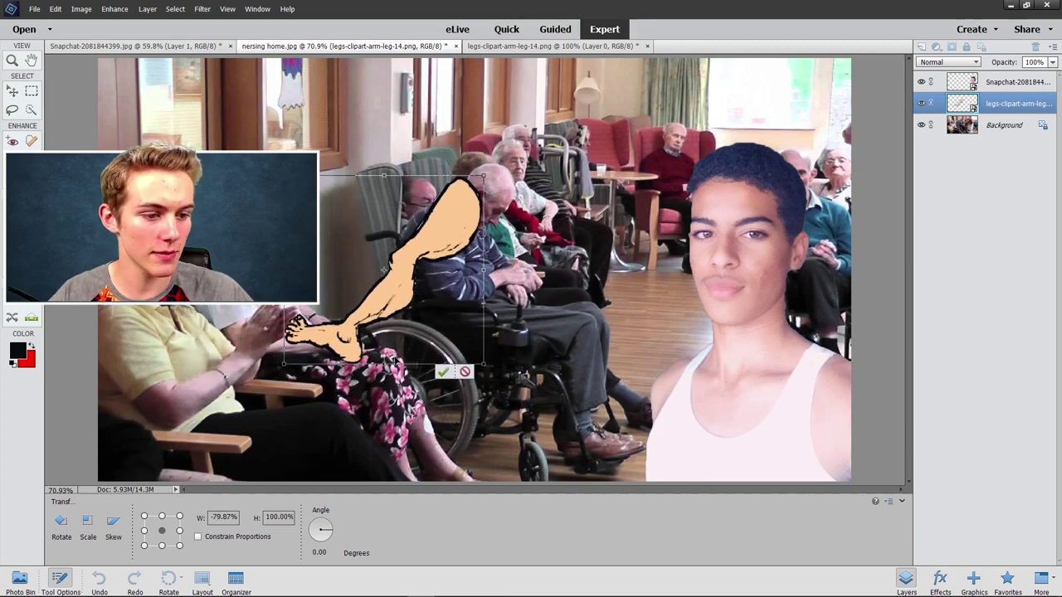
drag(481, 365, 413, 70)
drag(349, 116, 408, 278)
drag(474, 224, 525, 161)
drag(477, 285, 632, 381)
drag(498, 259, 472, 230)
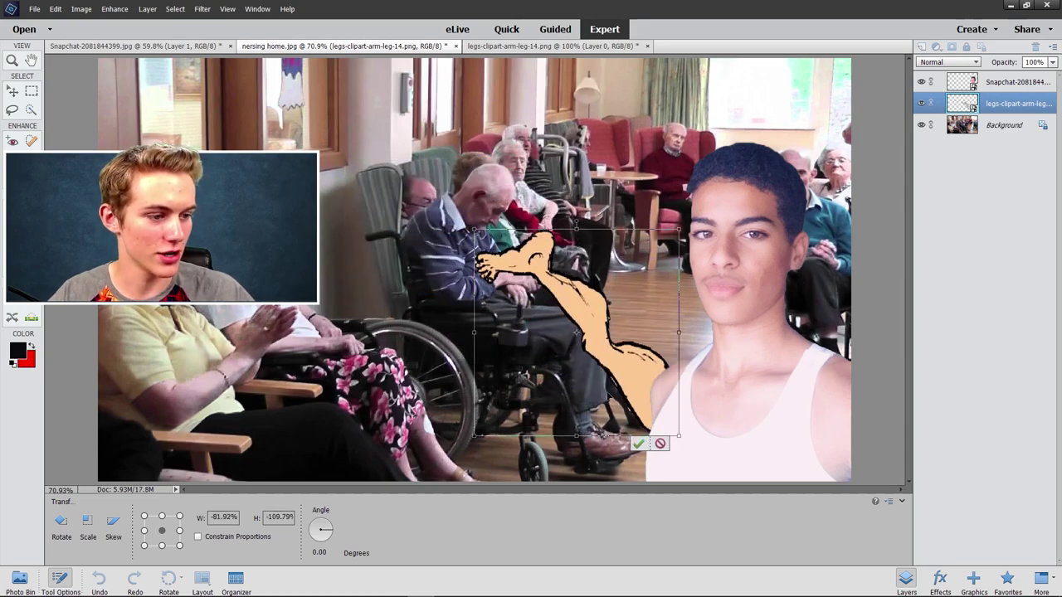
click(637, 447)
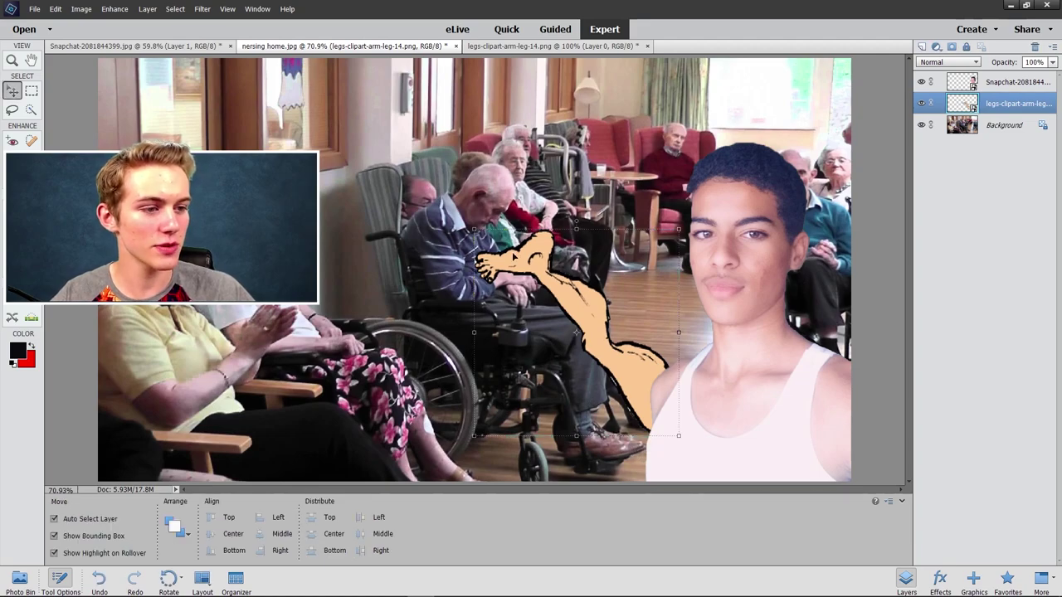
drag(474, 229, 453, 208)
click(637, 445)
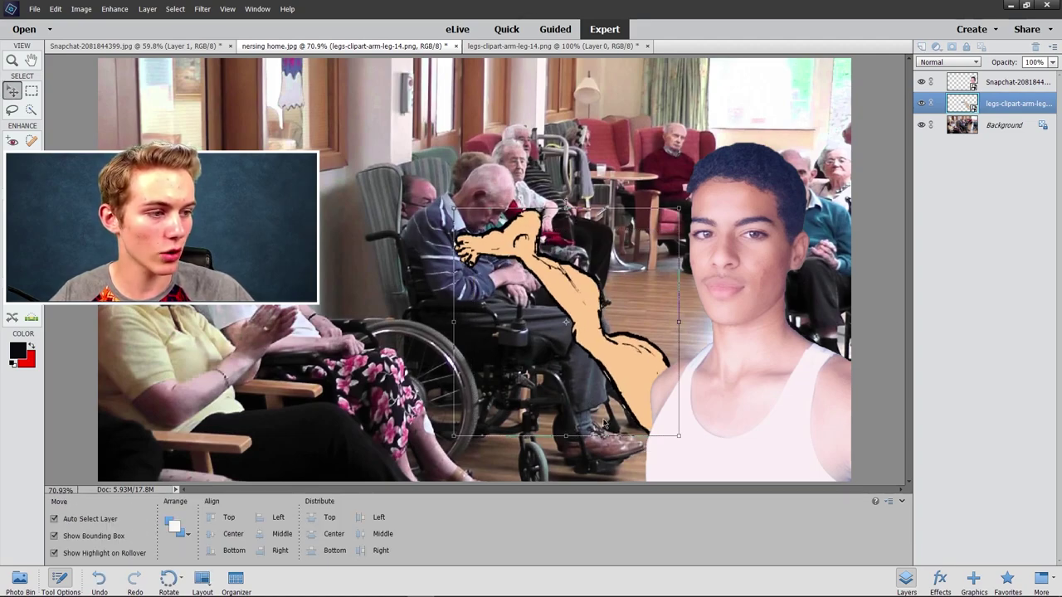
Set the foreground color to a bright saturated yellow for drawing on the cutout man's face.
click(30, 60)
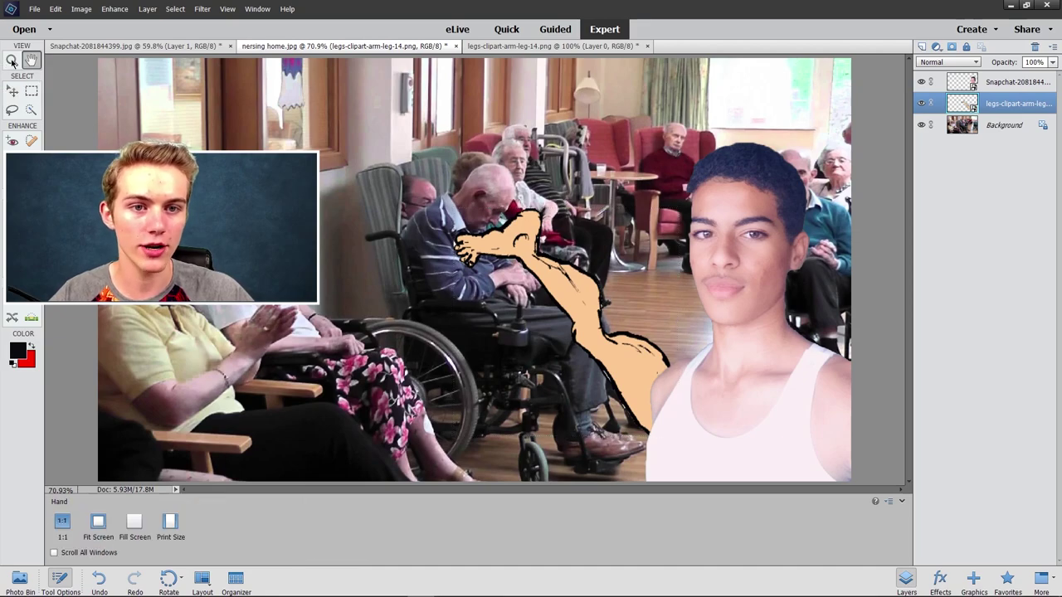
click(11, 61)
click(808, 265)
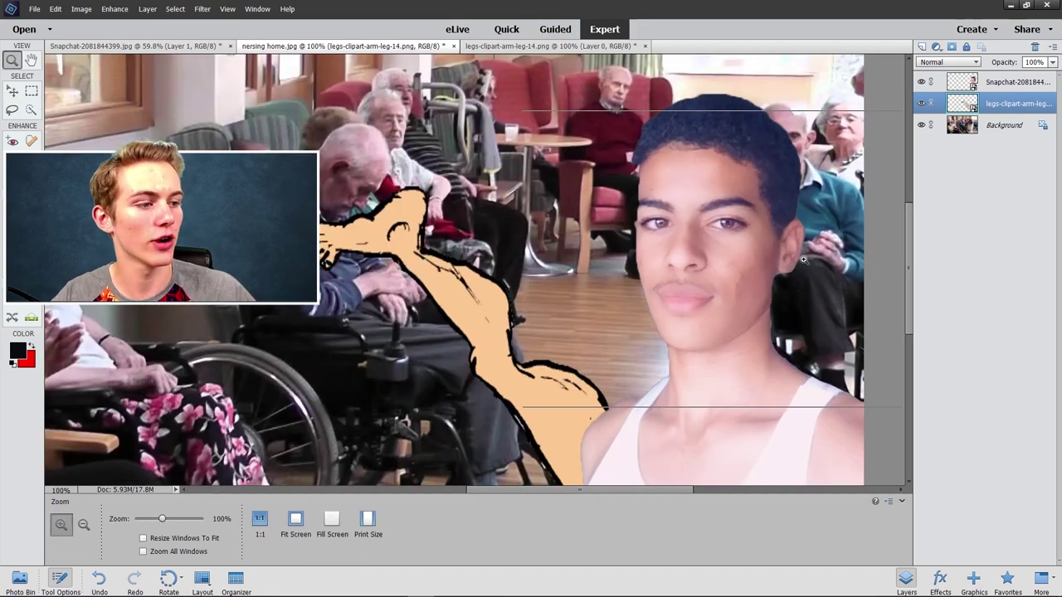
click(746, 267)
click(675, 272)
click(18, 350)
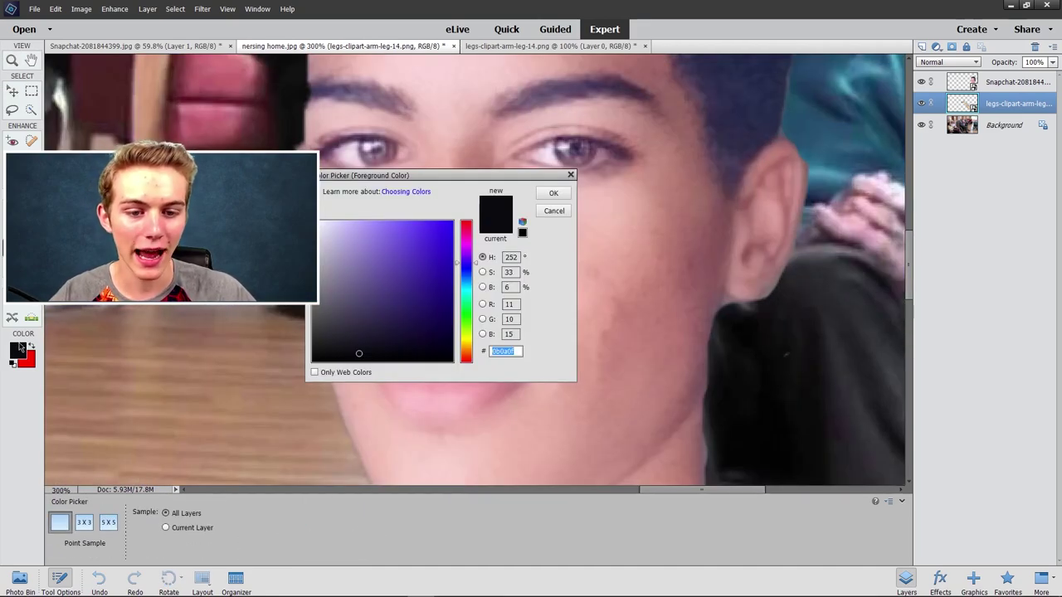
drag(467, 330, 464, 344)
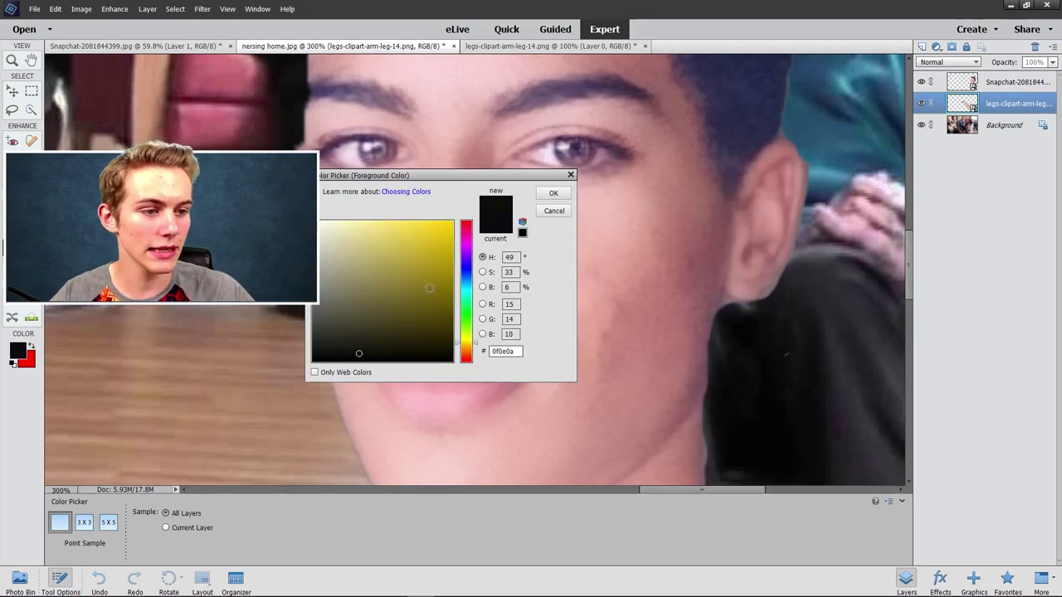
drag(429, 288, 452, 222)
click(553, 192)
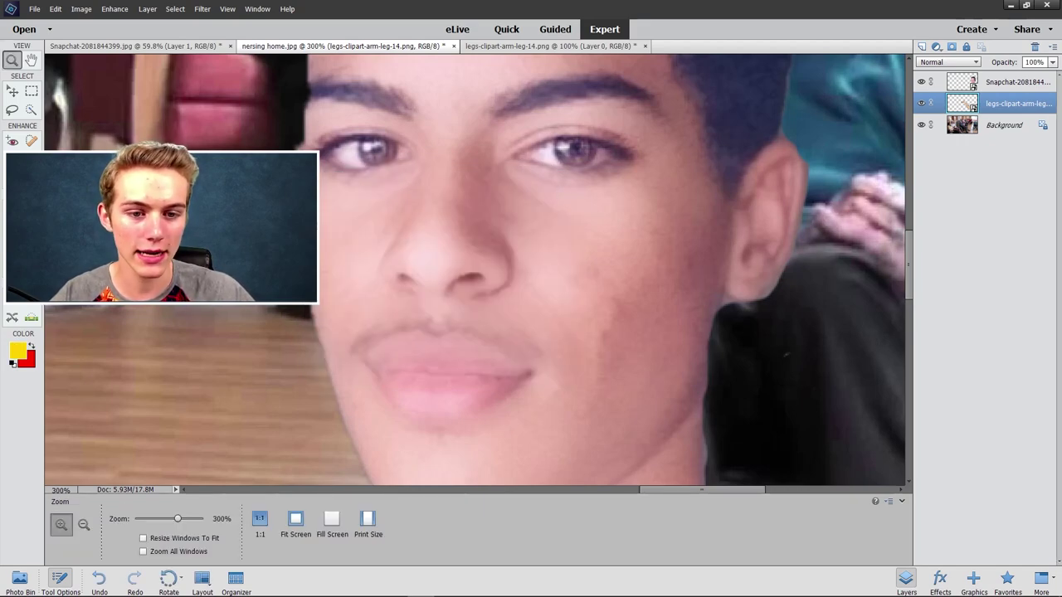
Draw a yellow earring on the man's earlobe and a yellow ring in his nostril with a 3 px Pencil.
key(n)
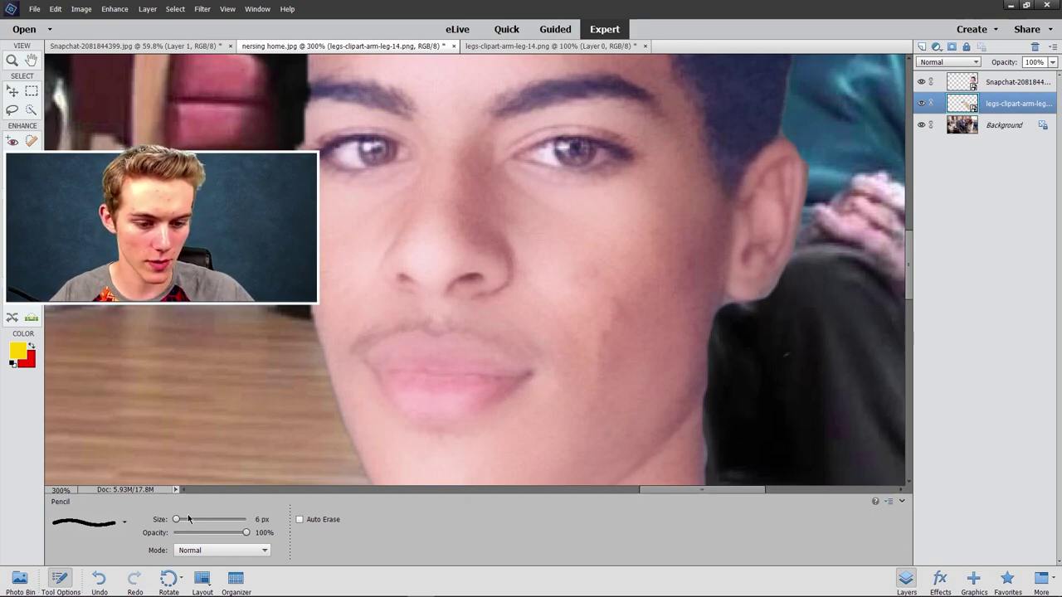
drag(177, 520, 174, 519)
drag(746, 291, 761, 310)
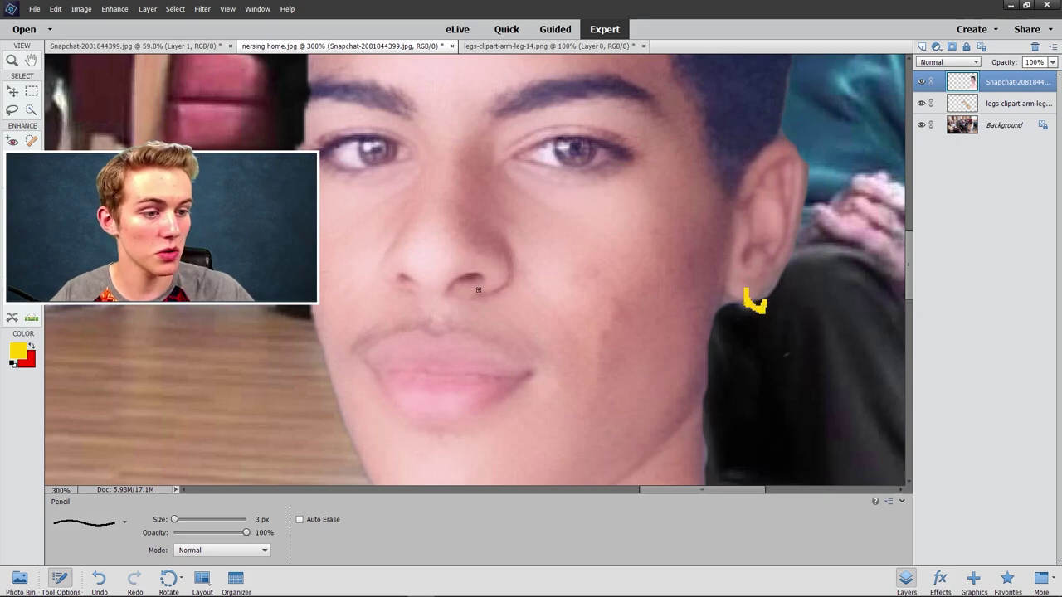
drag(480, 254, 485, 282)
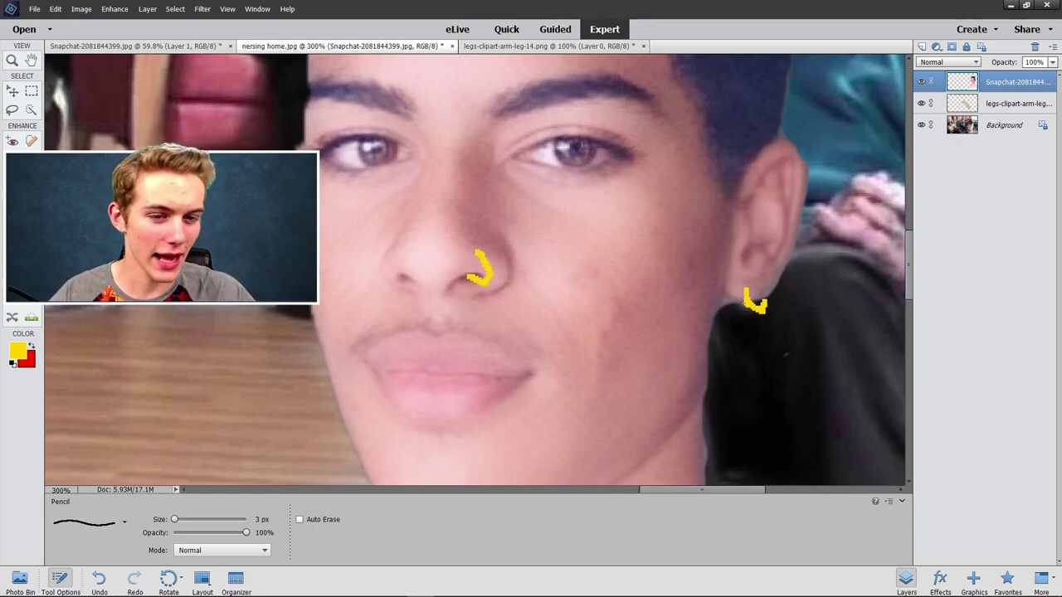
Blend the mustache above the man's lip into his skin with the Smudge tool at 14 px and 70% strength.
key(r)
key(z)
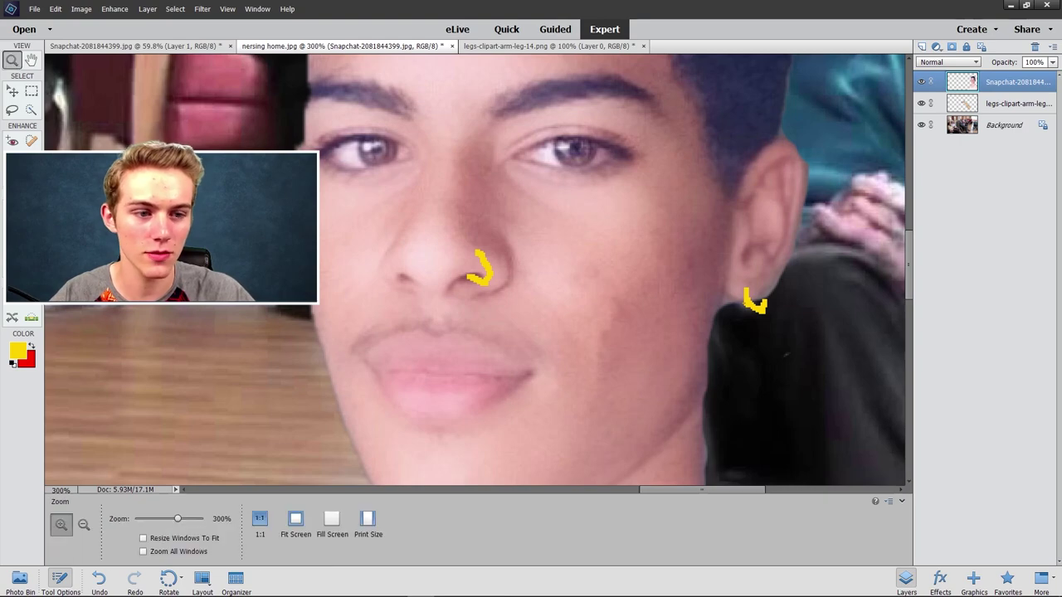
click(411, 350)
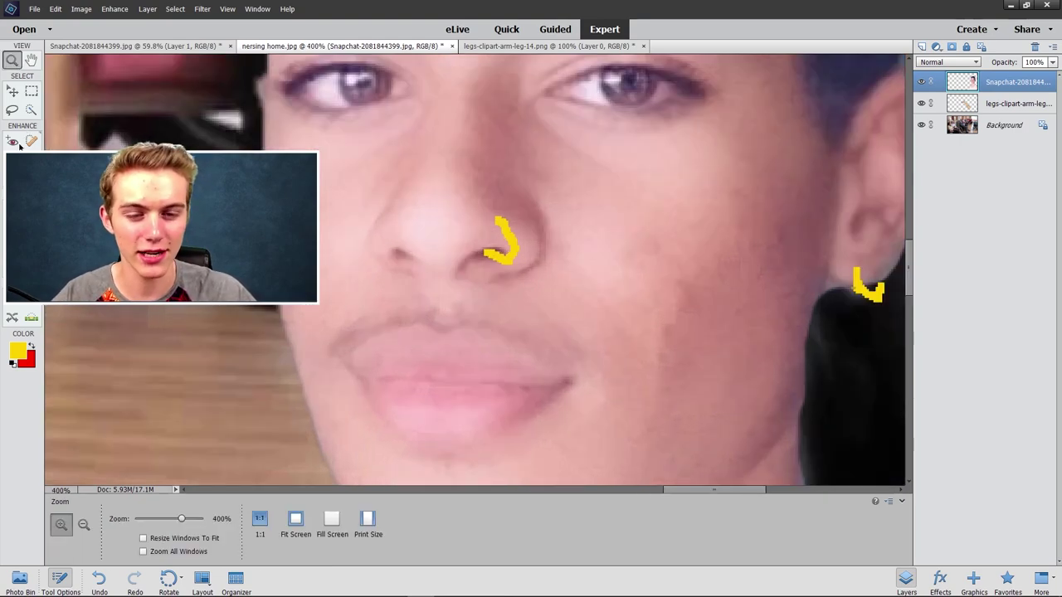
click(13, 178)
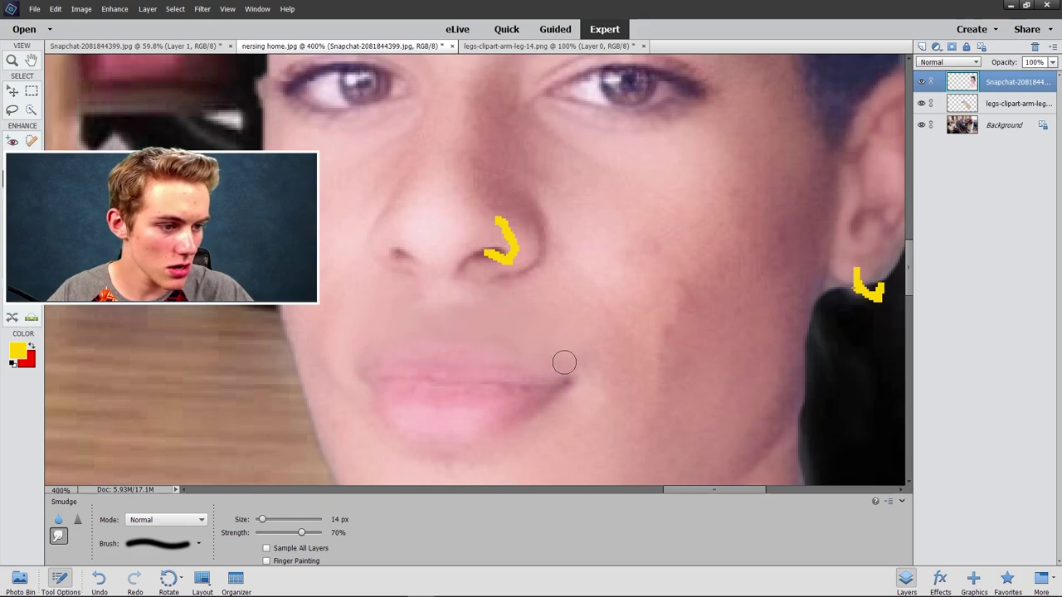
click(15, 62)
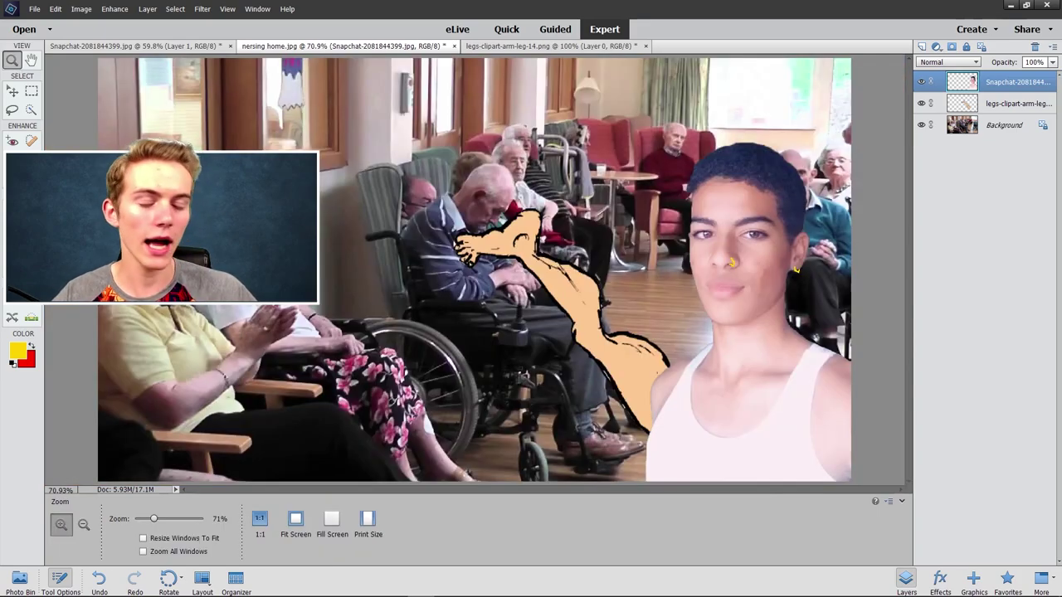